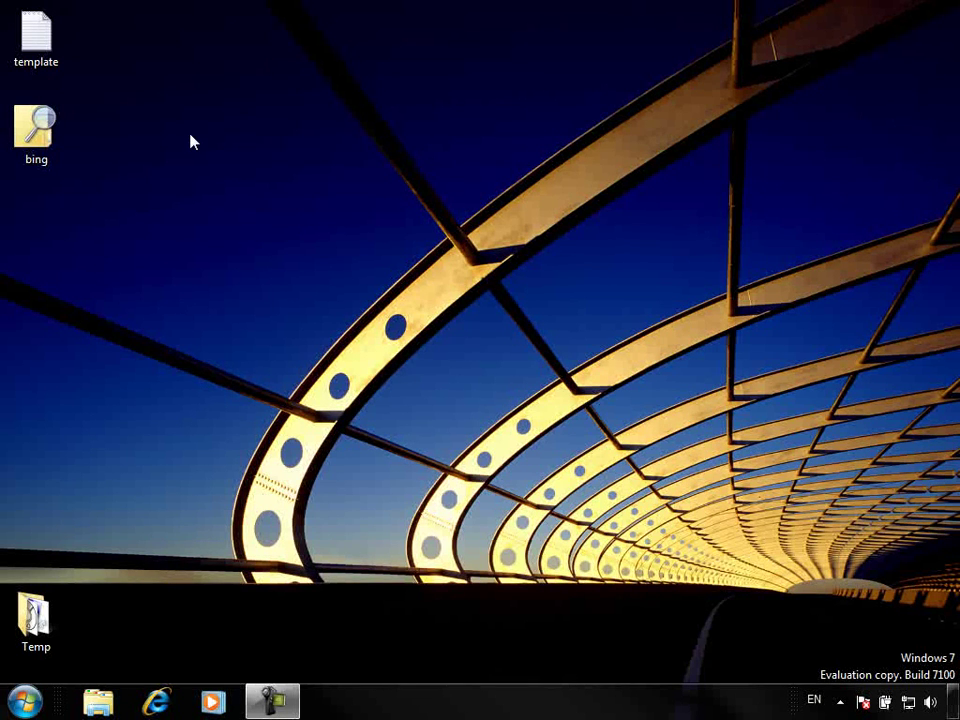
Open the bing connector file in Notepad to view its XML, then close it.
{"action": "right_click", "coordinate": [45, 138]}
{"action": "mouse_move", "coordinate": [114, 184]}
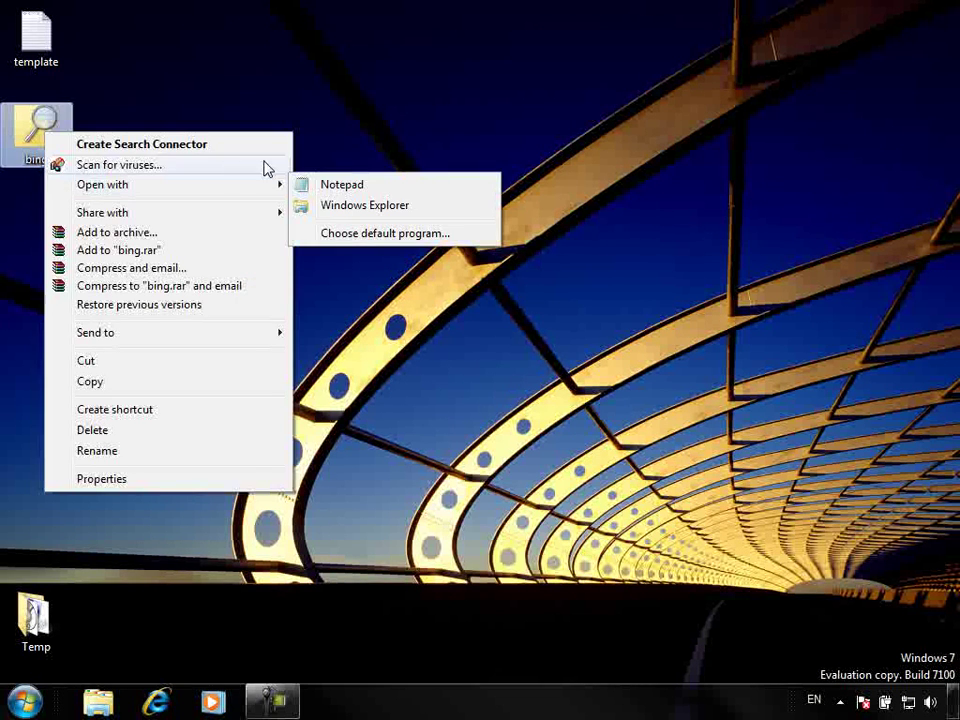
{"action": "left_click", "coordinate": [321, 185]}
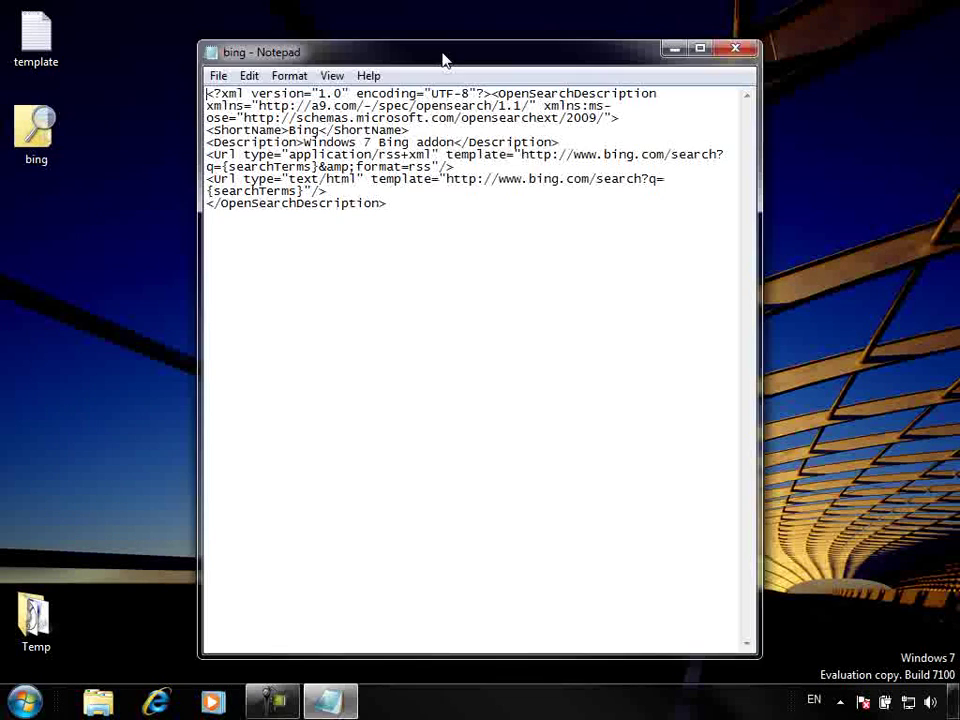
{"action": "left_click_drag", "start_coordinate": [444, 58], "coordinate": [435, 81]}
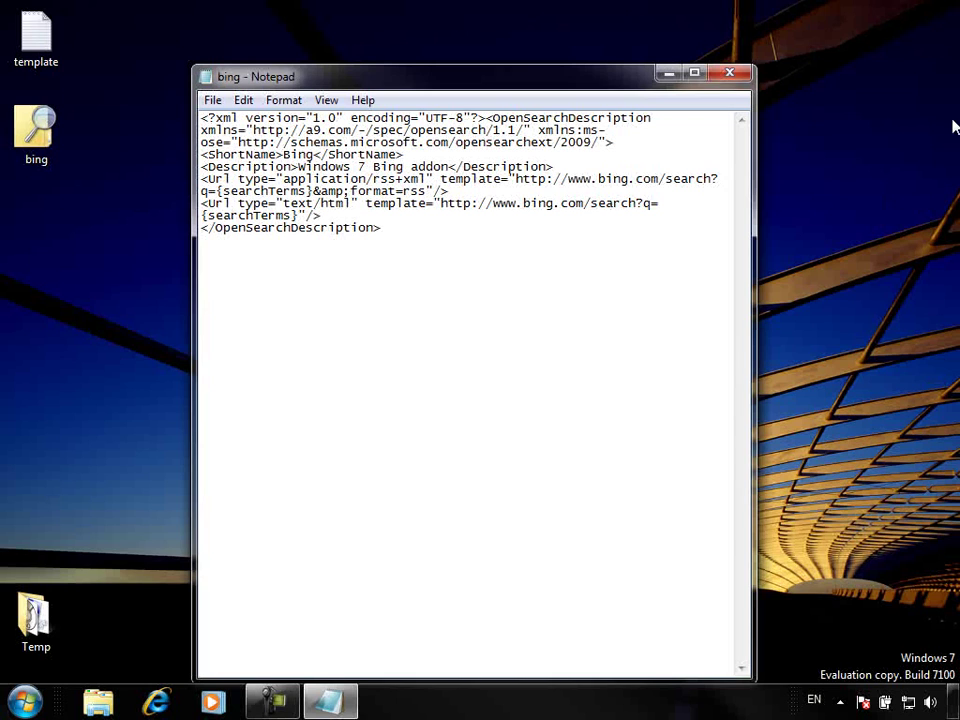
{"action": "left_click", "coordinate": [731, 76]}
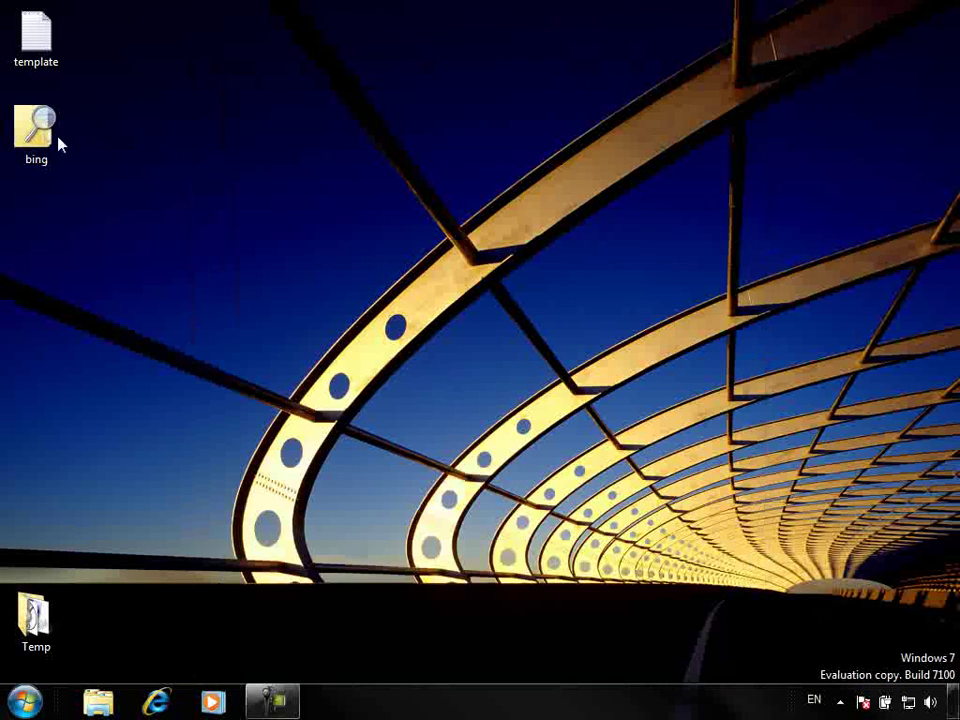
Create a search connector from the bing file and add it to Windows.
{"action": "mouse_move", "coordinate": [50, 138]}
{"action": "left_mouse_down"}
{"action": "mouse_move", "coordinate": [185, 172]}
{"action": "mouse_move", "coordinate": [40, 130]}
{"action": "left_mouse_up"}
{"action": "right_click", "coordinate": [40, 130]}
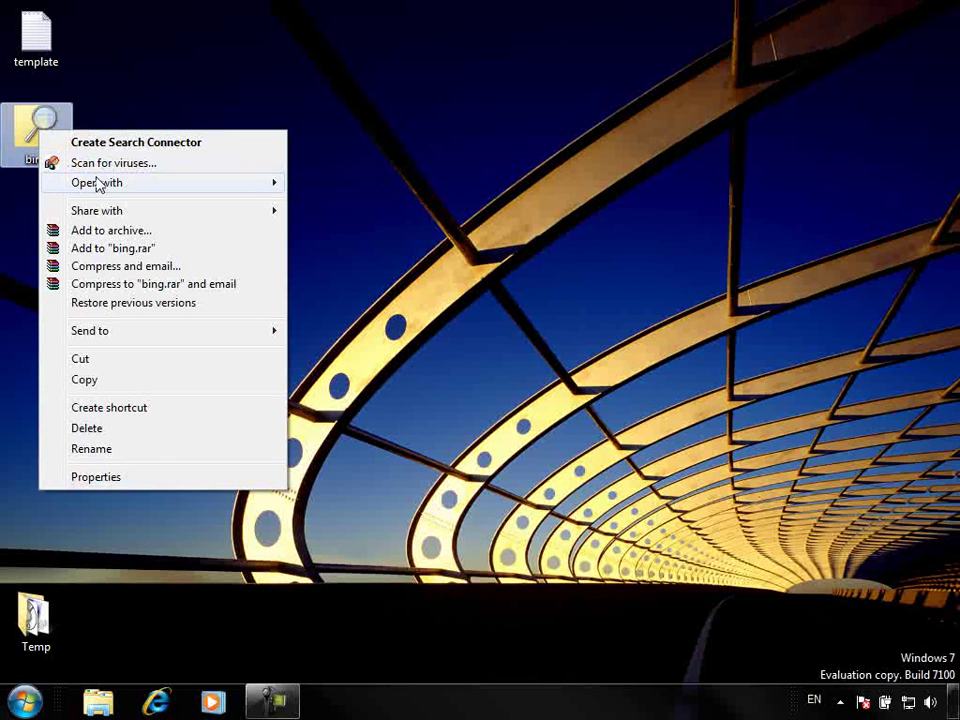
{"action": "mouse_move", "coordinate": [96, 187]}
{"action": "left_click", "coordinate": [110, 142]}
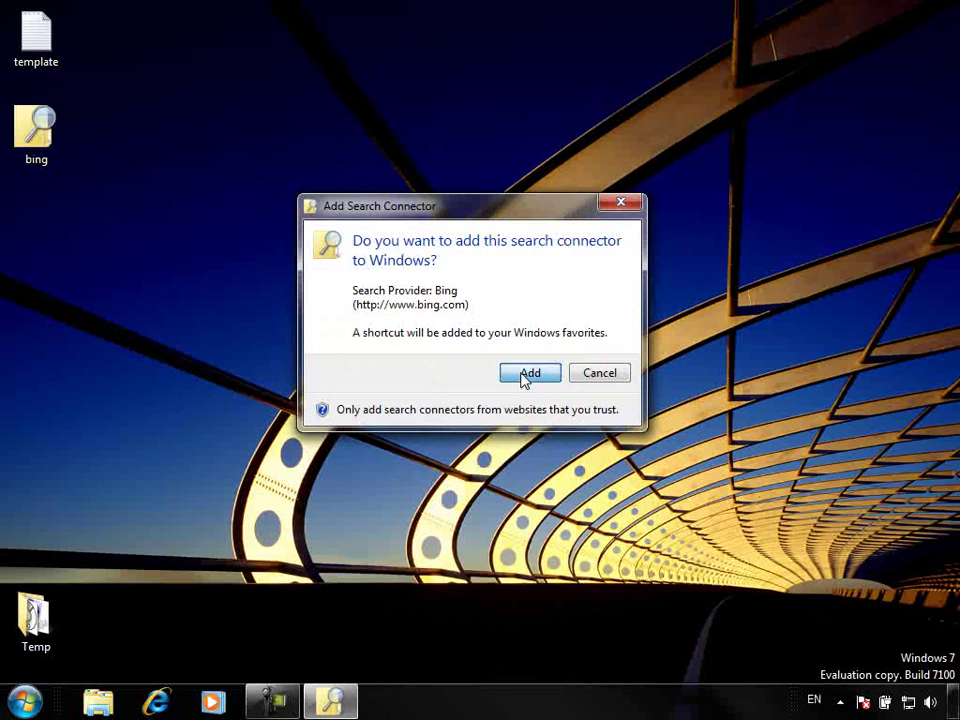
{"action": "left_click", "coordinate": [527, 374]}
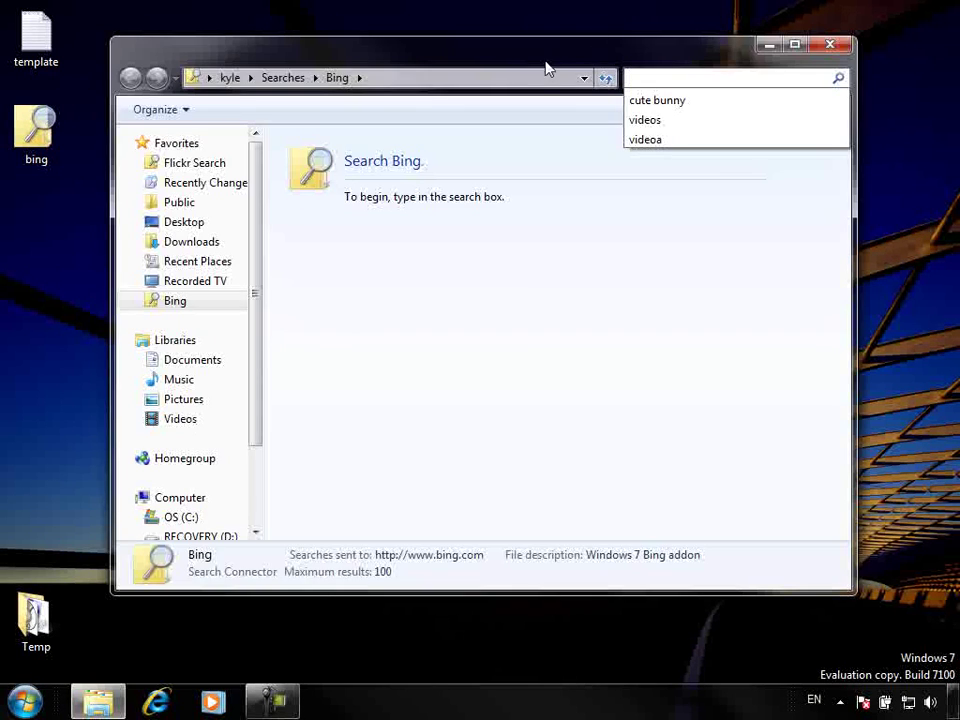
{"action": "left_click_drag", "start_coordinate": [536, 64], "coordinate": [500, 75]}
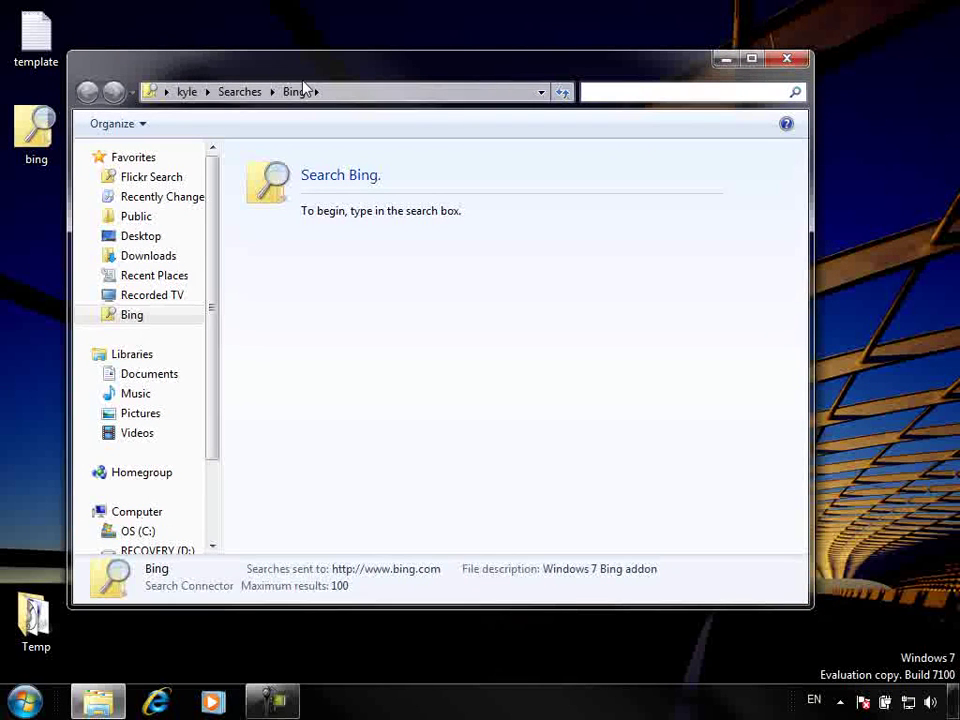
Search Bing for 'window 7', then pin the Bing connector to the Start menu.
{"action": "left_click", "coordinate": [636, 90]}
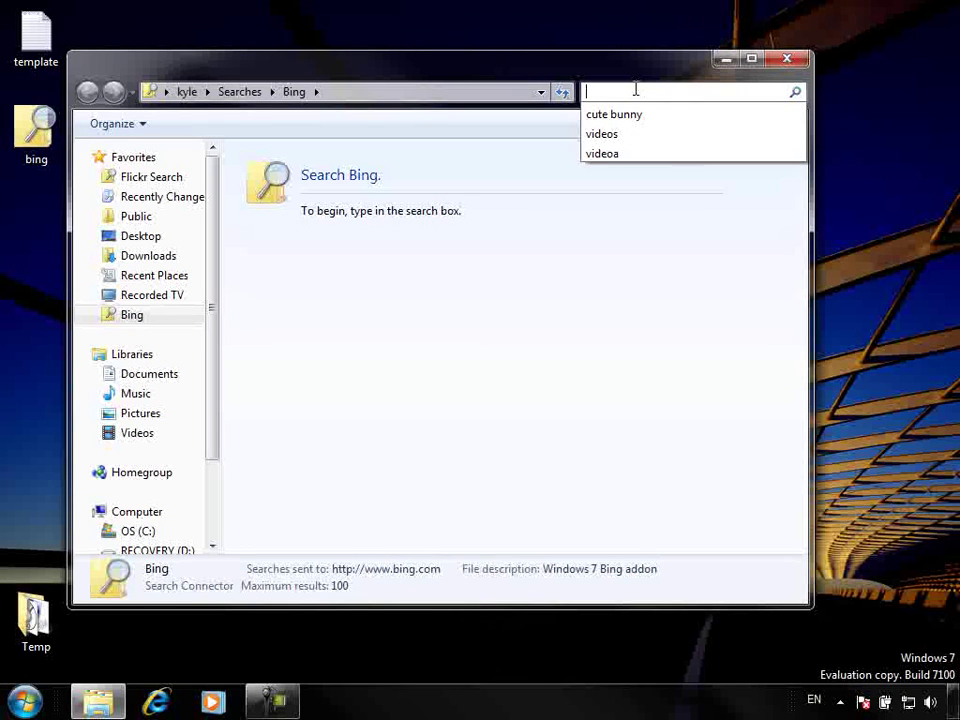
{"action": "left_click", "coordinate": [636, 90]}
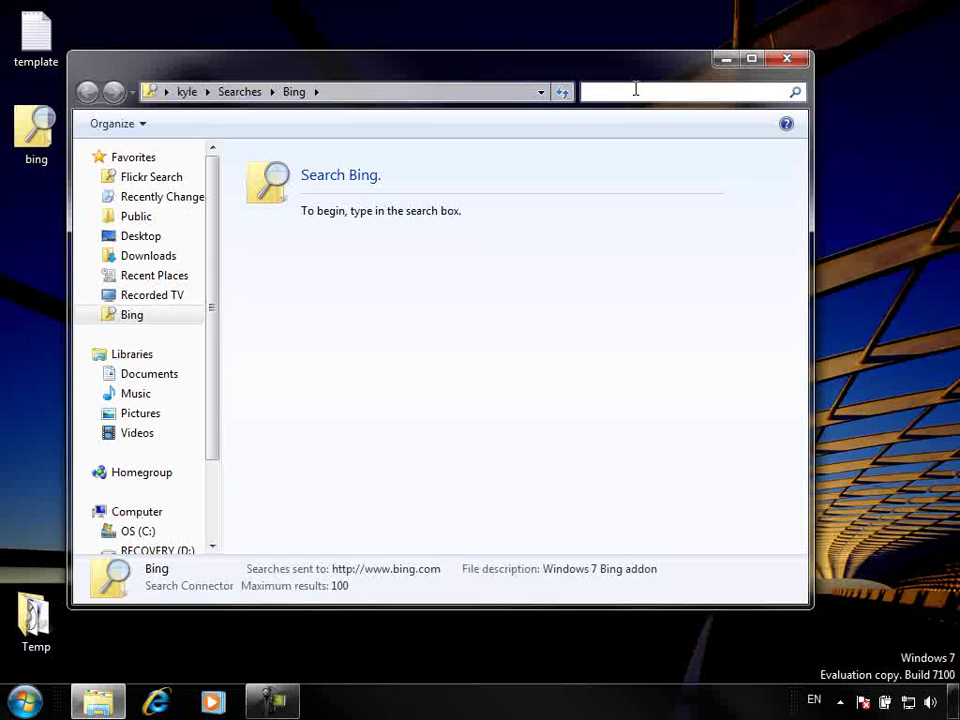
{"action": "type", "text": "window 7"}
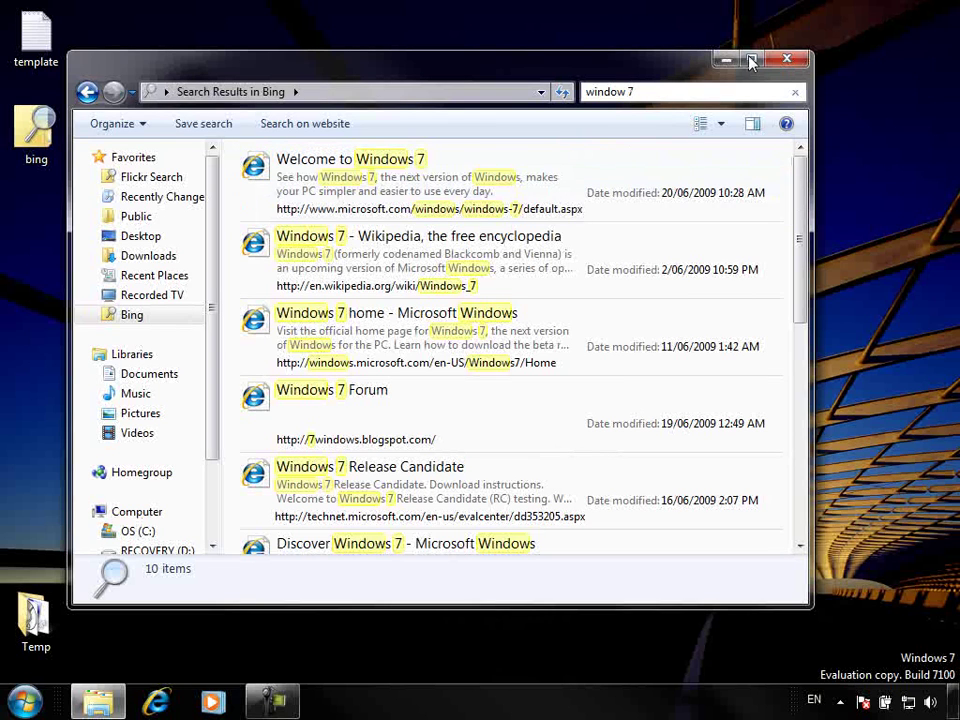
{"action": "left_click", "coordinate": [136, 316]}
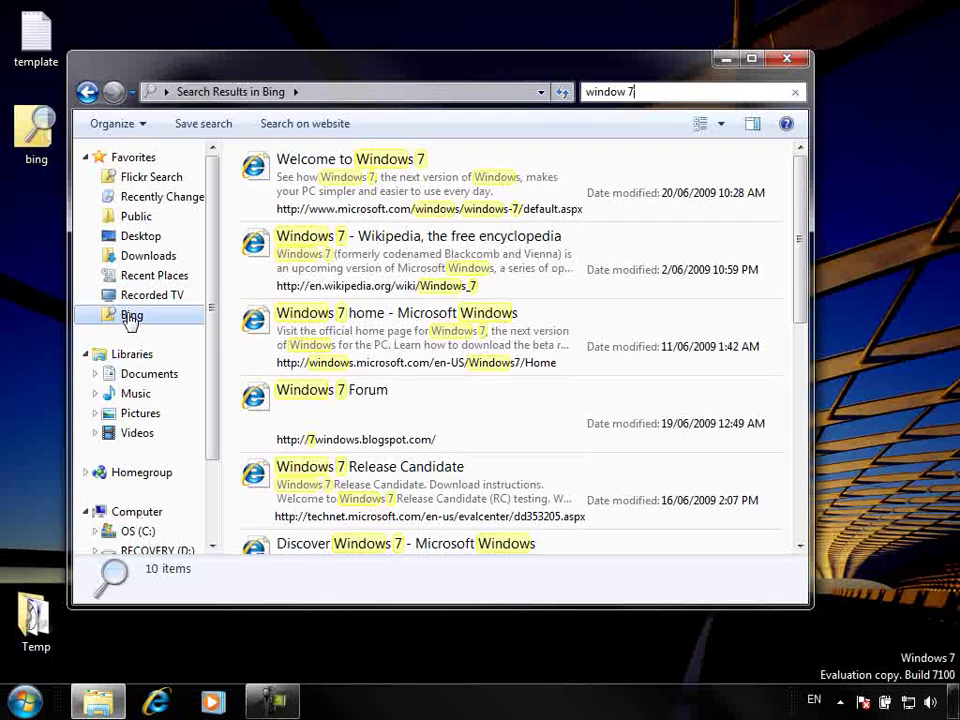
{"action": "left_click_drag", "start_coordinate": [130, 318], "coordinate": [20, 525]}
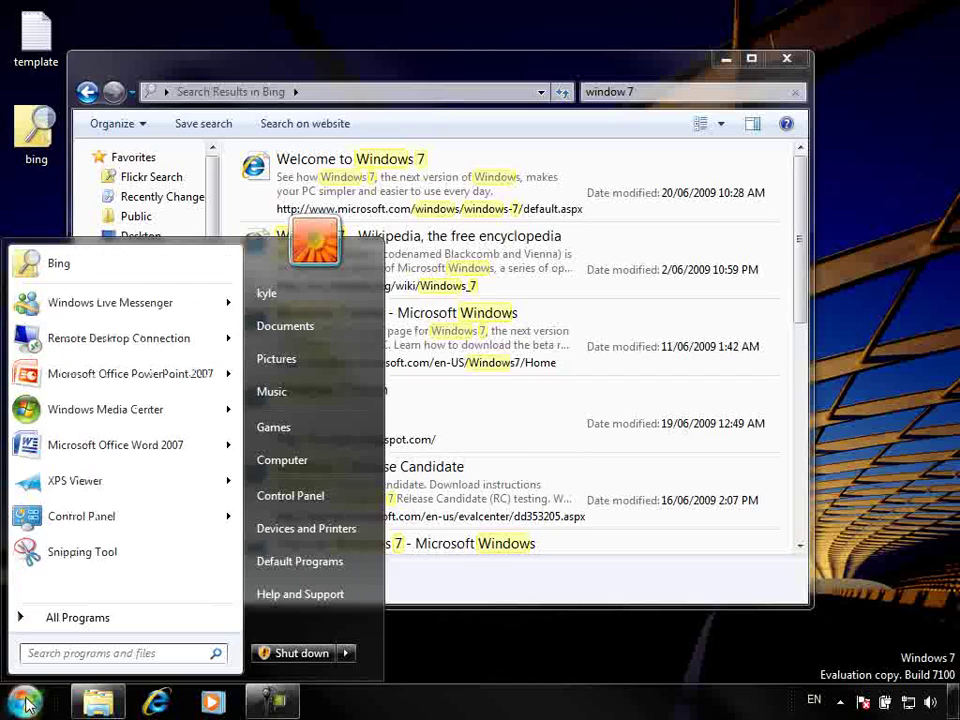
Launch Bing from the Start menu, close it, and pin Flickr Search to Start.
{"action": "left_click", "coordinate": [60, 266]}
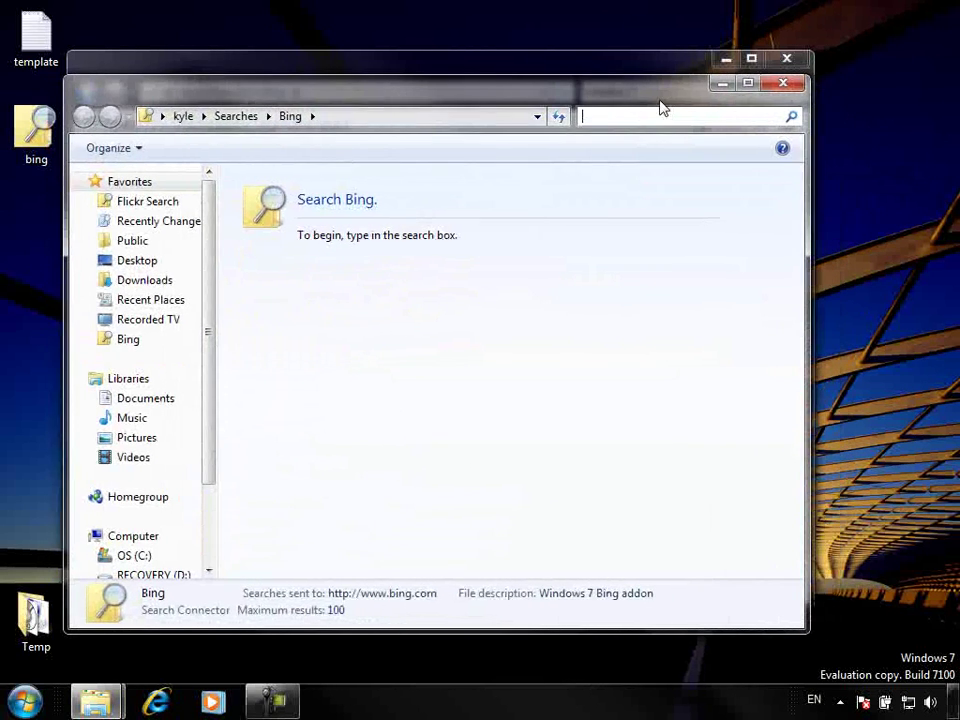
{"action": "left_click", "coordinate": [783, 87]}
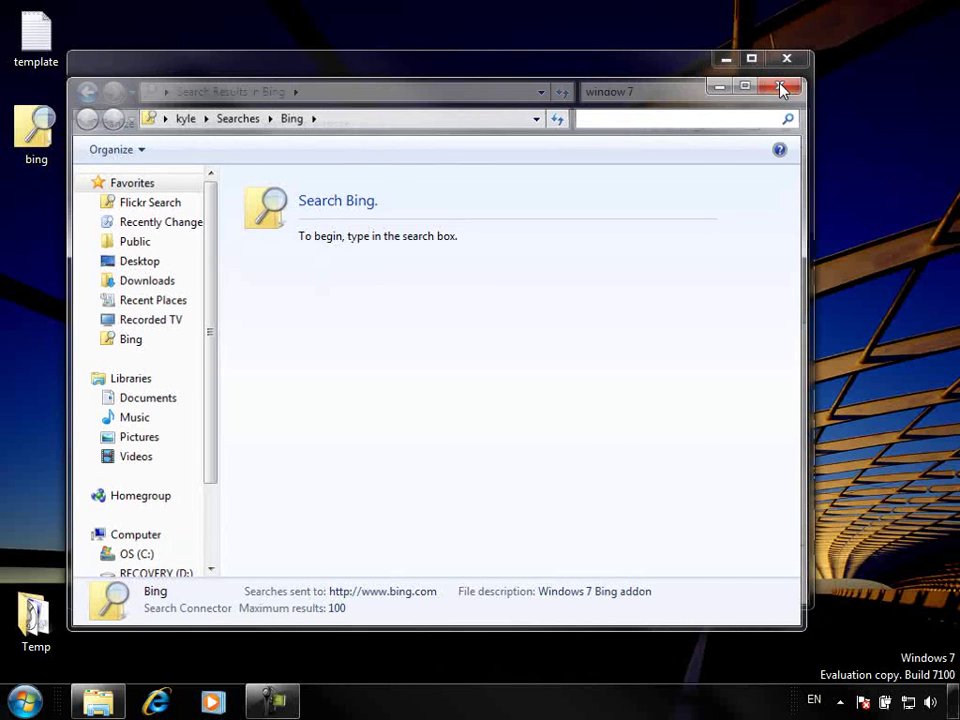
{"action": "left_click_drag", "start_coordinate": [36, 130], "coordinate": [30, 702]}
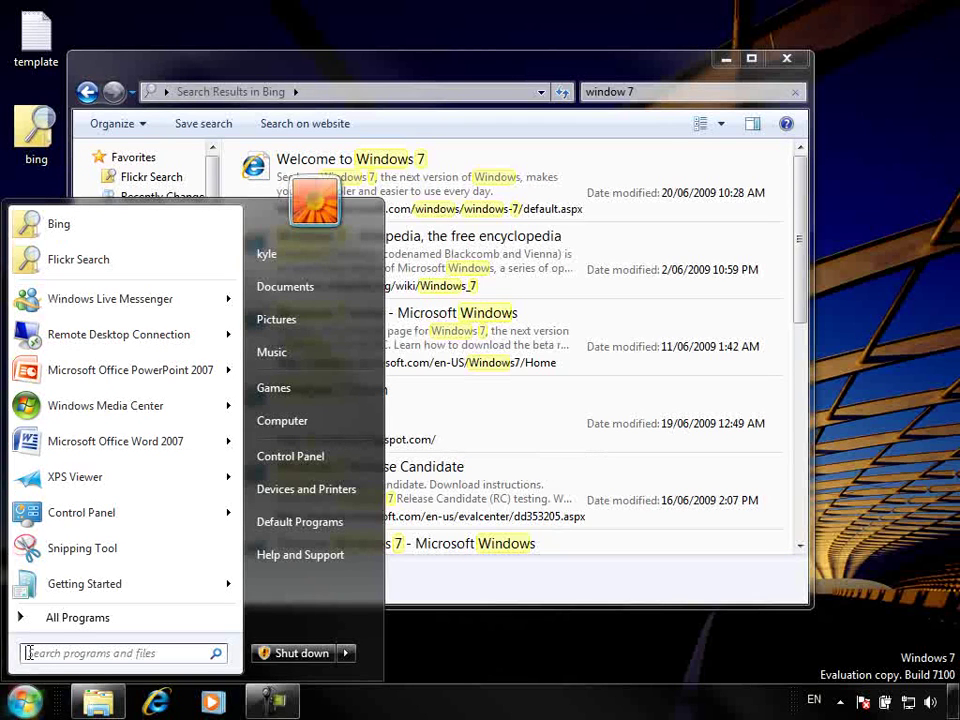
Search Flickr for 'cute bunny' from the Start menu, then bring the Bing results forward.
{"action": "left_click", "coordinate": [78, 259]}
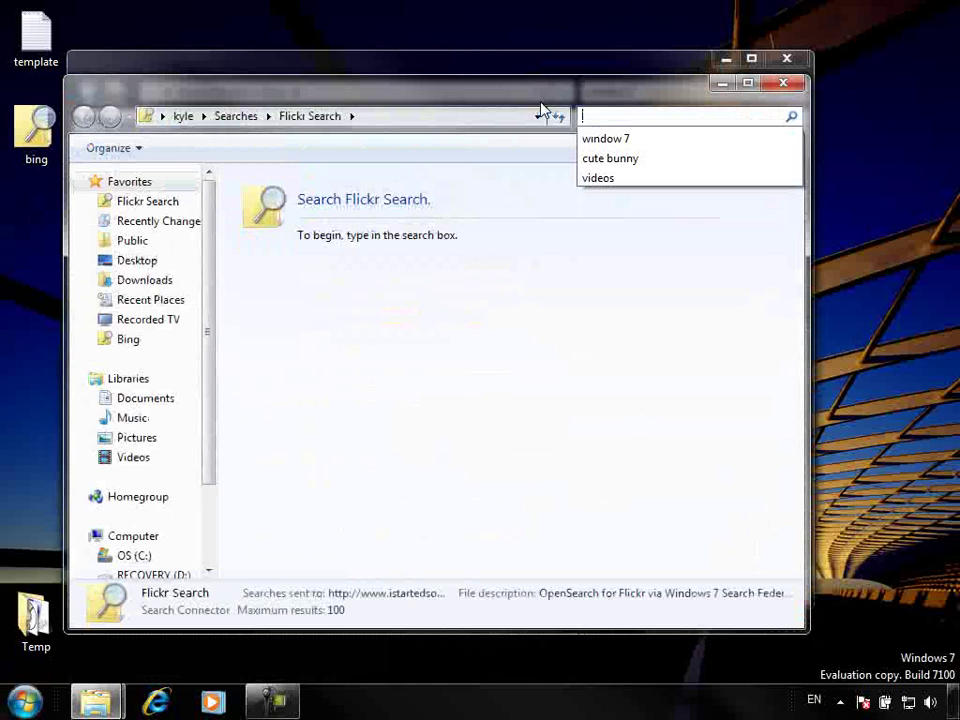
{"action": "left_click", "coordinate": [611, 160]}
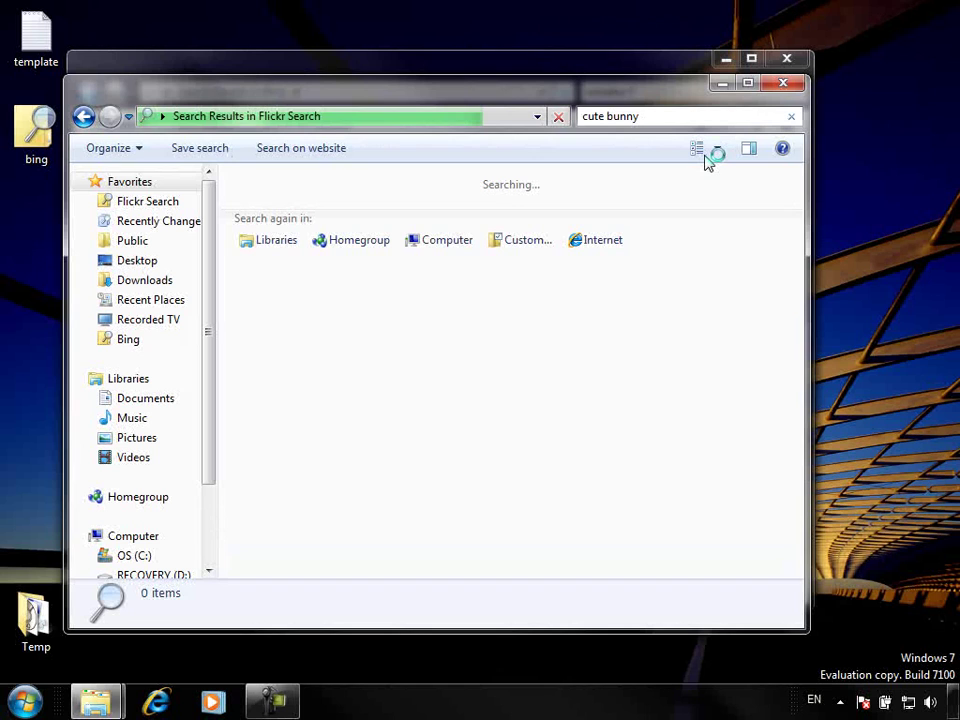
{"action": "left_click", "coordinate": [596, 68]}
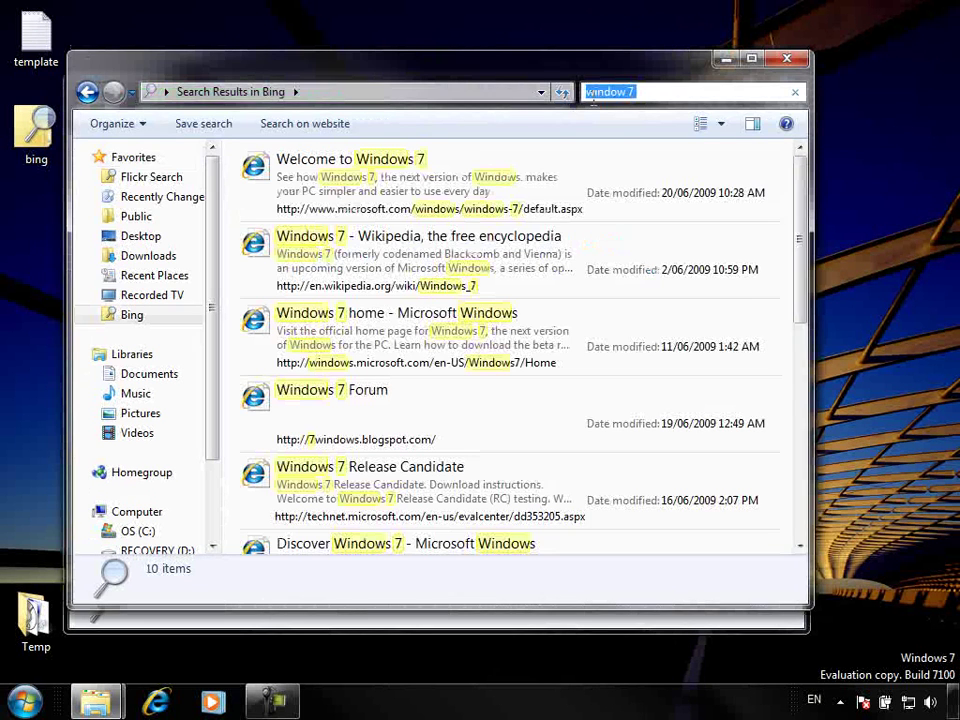
Show Bing results as Tiles and Flickr results as Large Icons, then close Flickr.
{"action": "left_click", "coordinate": [720, 123]}
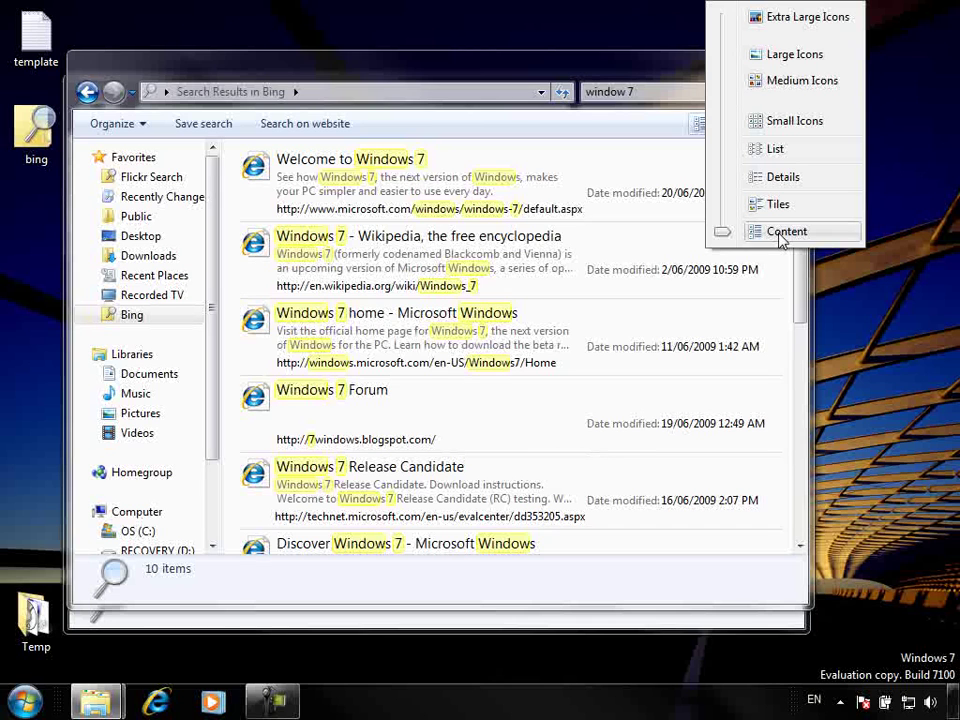
{"action": "mouse_move", "coordinate": [720, 231]}
{"action": "left_mouse_down"}
{"action": "mouse_move", "coordinate": [722, 82]}
{"action": "mouse_move", "coordinate": [722, 231]}
{"action": "left_mouse_up"}
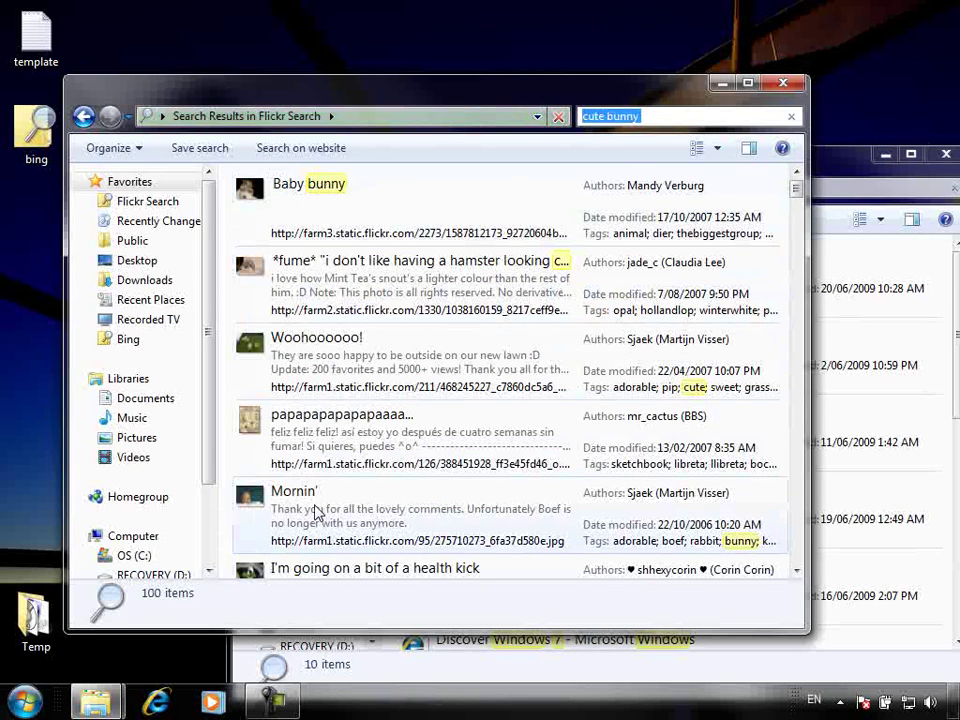
{"action": "left_click", "coordinate": [717, 147]}
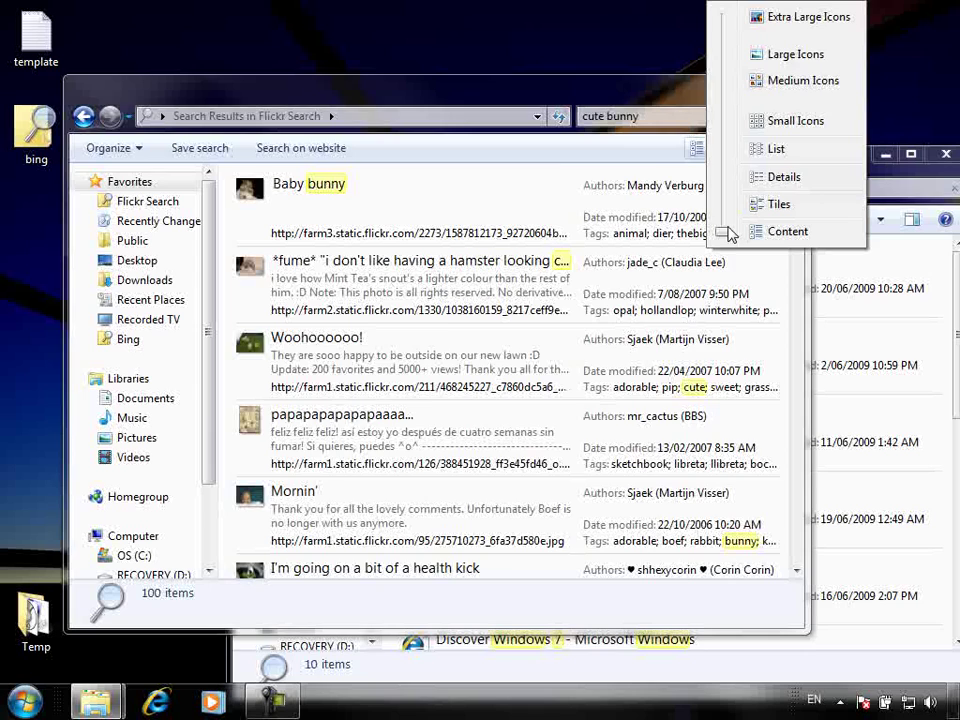
{"action": "left_click_drag", "start_coordinate": [728, 234], "coordinate": [722, 61]}
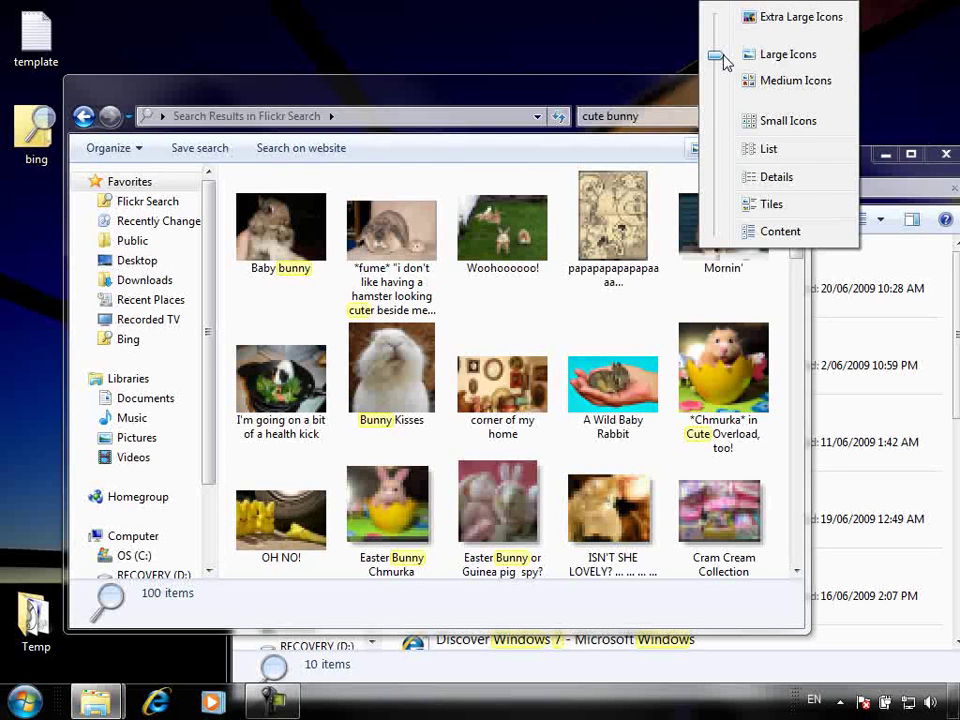
{"action": "left_click", "coordinate": [725, 62]}
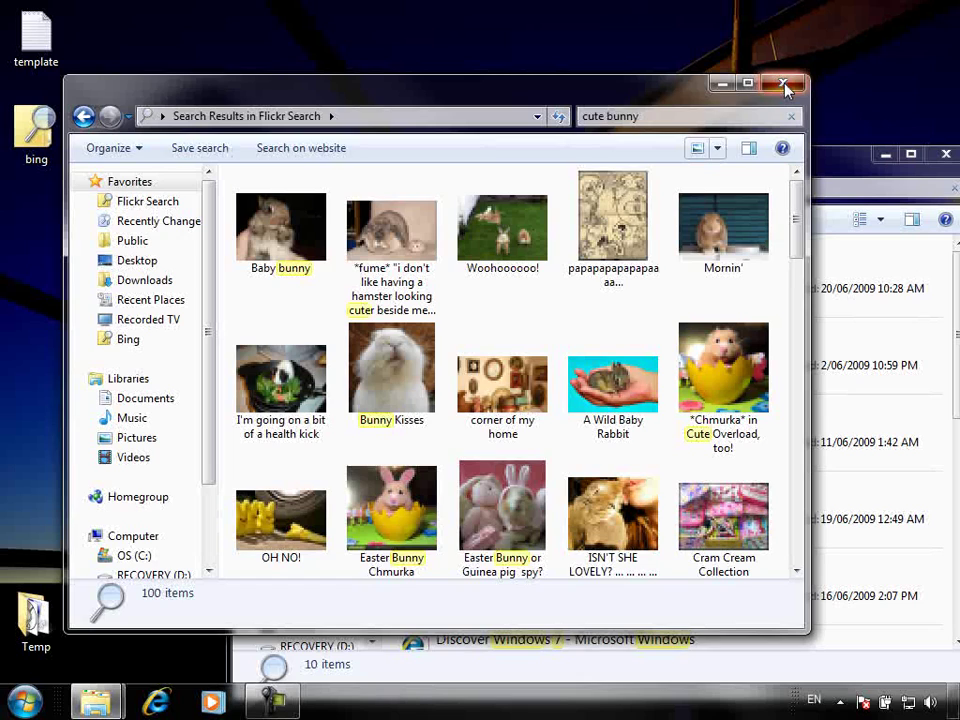
{"action": "left_click", "coordinate": [783, 84]}
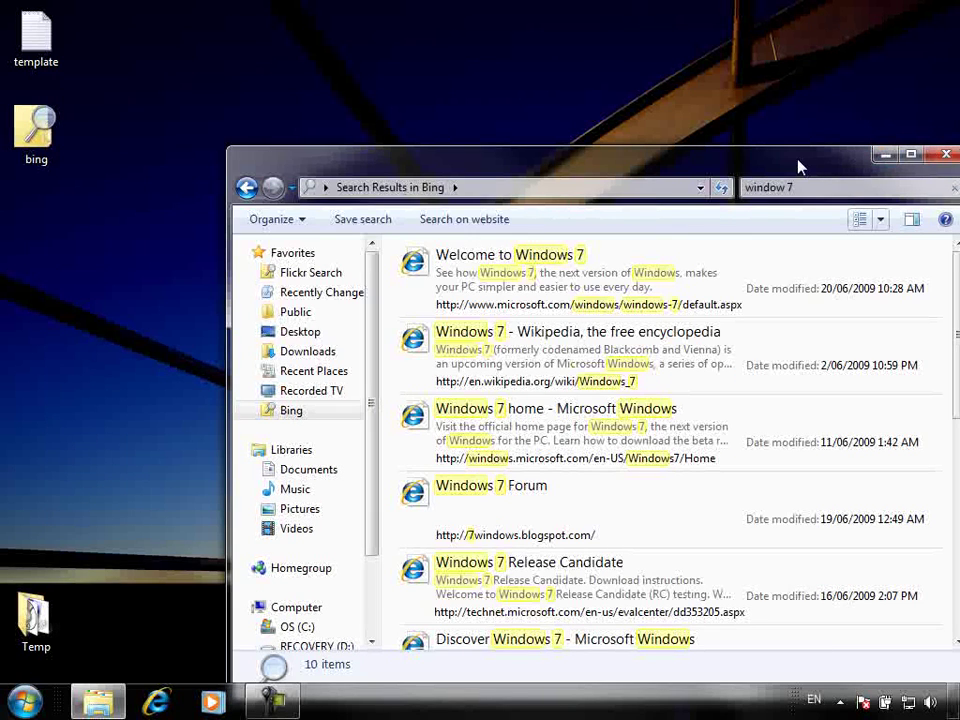
Close the Bing results window with Alt+F4 and open the desktop template file in Notepad.
{"action": "key", "text": "alt+F4"}
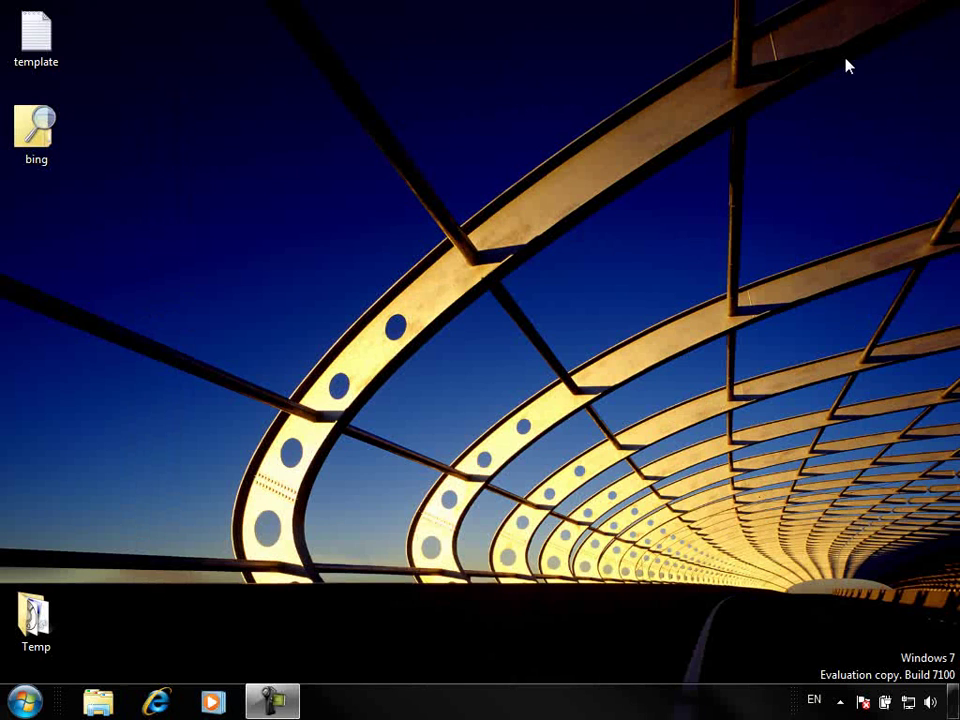
{"action": "double_click", "coordinate": [33, 44]}
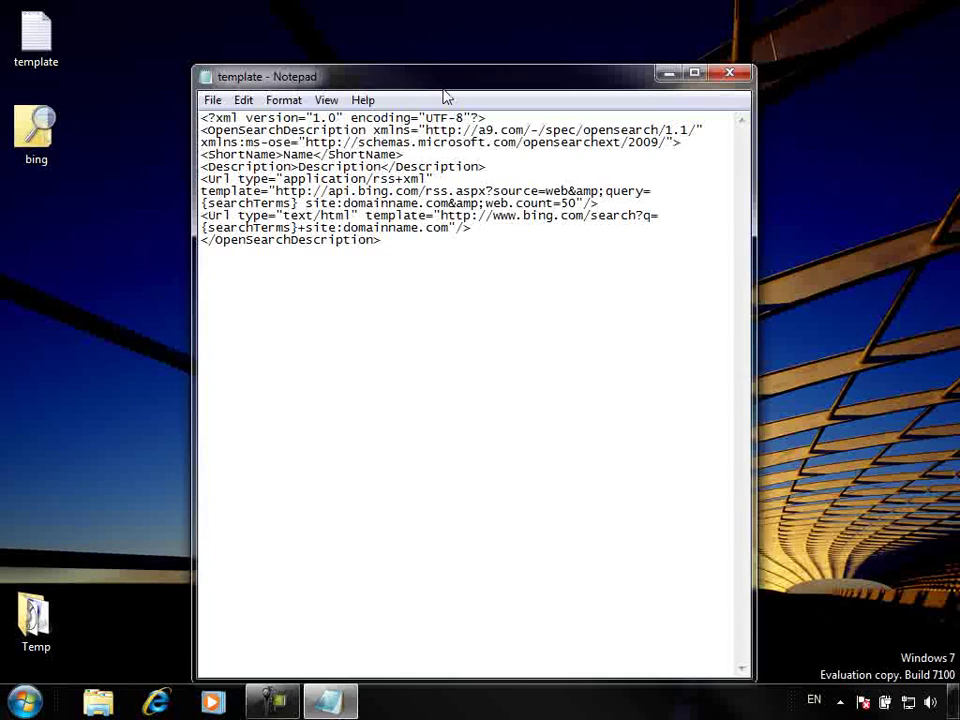
{"action": "left_click_drag", "start_coordinate": [444, 90], "coordinate": [430, 90]}
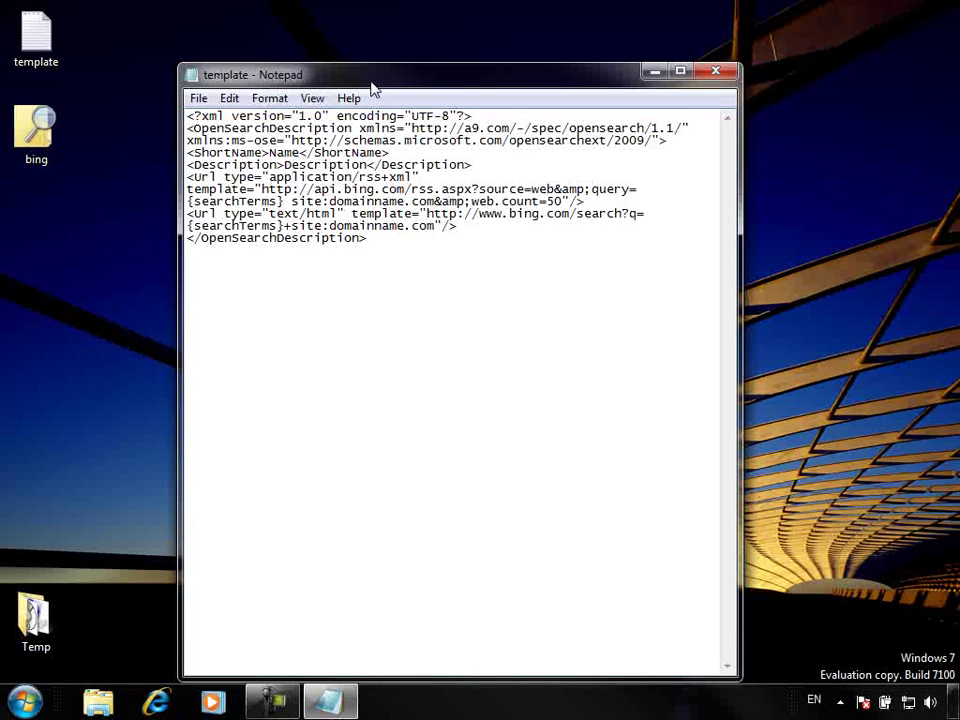
Change the ShortName placeholder to 'VistaPCGuy search'.
{"action": "left_click", "coordinate": [300, 153]}
{"action": "left_click_drag", "start_coordinate": [298, 153], "coordinate": [270, 152]}
{"action": "type", "text": "VIstaP"}
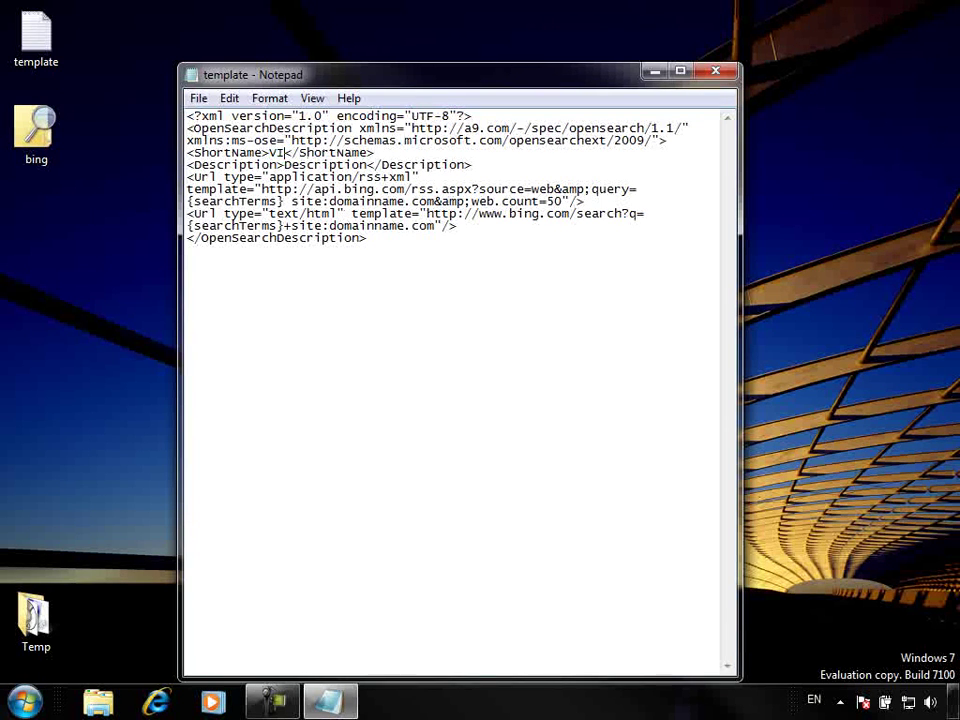
{"action": "type", "text": "CGuy"}
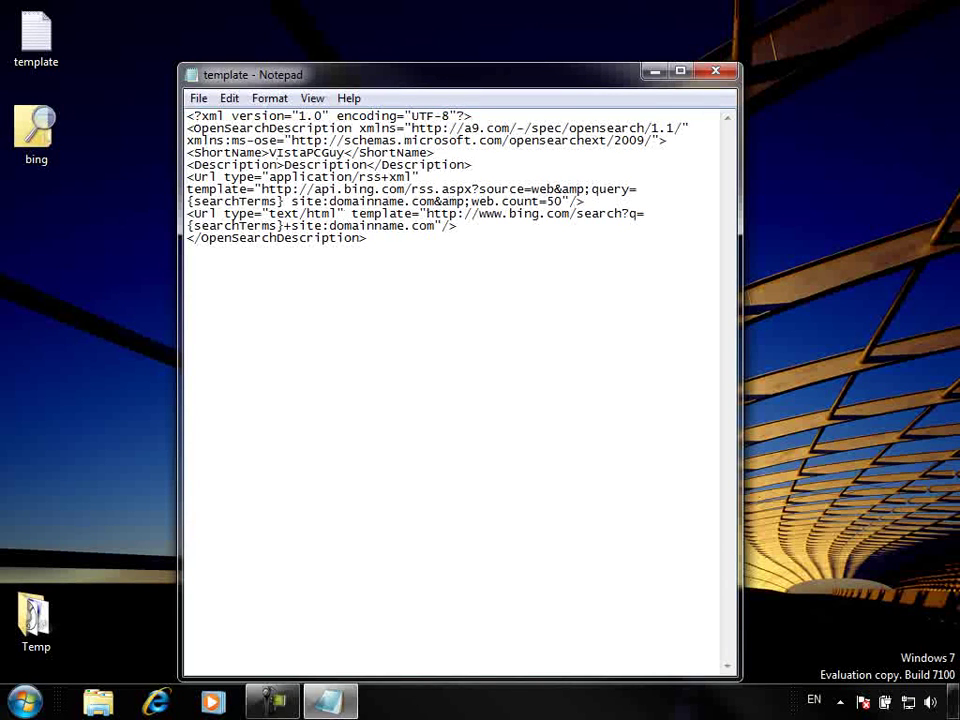
{"action": "left_click", "coordinate": [281, 152]}
{"action": "key", "text": "BackSpace"}
{"action": "type", "text": "i"}
{"action": "left_click", "coordinate": [344, 152]}
{"action": "type", "text": "search"}
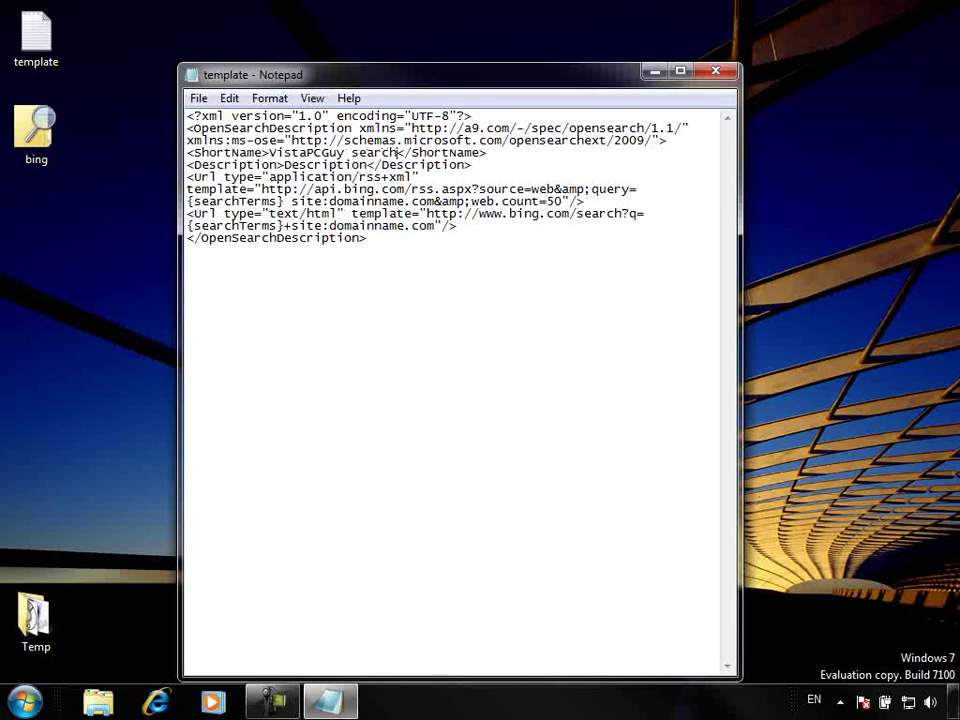
Replace the Description placeholder with 'Searching into the VistaPCGuy site'.
{"action": "key", "text": "shift+Left"}
{"action": "key", "text": "shift+Left"}
{"action": "key", "text": "shift+Left"}
{"action": "key", "text": "shift+Left"}
{"action": "key", "text": "shift+Left"}
{"action": "key", "text": "shift+Left"}
{"action": "key", "text": "shift+Left"}
{"action": "key", "text": "shift+Left"}
{"action": "key", "text": "shift+Left"}
{"action": "key", "text": "shift+Left"}
{"action": "key", "text": "shift+Left"}
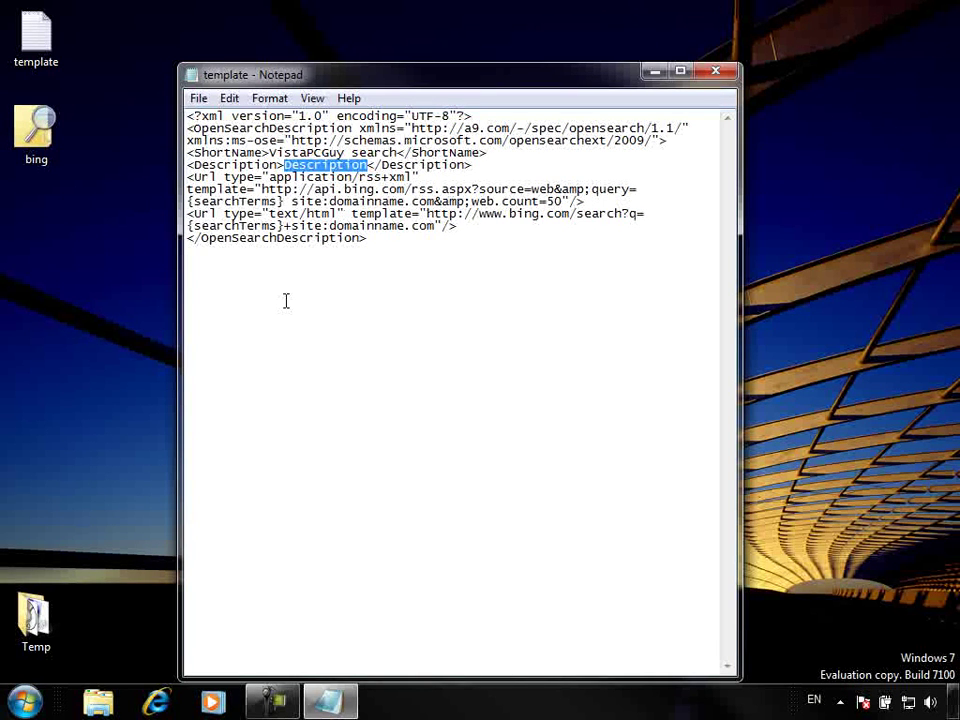
{"action": "type", "text": "Searching into th"}
{"action": "key", "text": "BackSpace"}
{"action": "key", "text": "BackSpace"}
{"action": "key", "text": "BackSpace"}
{"action": "key", "text": "BackSpace"}
{"action": "key", "text": "BackSpace"}
{"action": "key", "text": "BackSpace"}
{"action": "type", "text": "n"}
{"action": "type", "text": "to the Vis"}
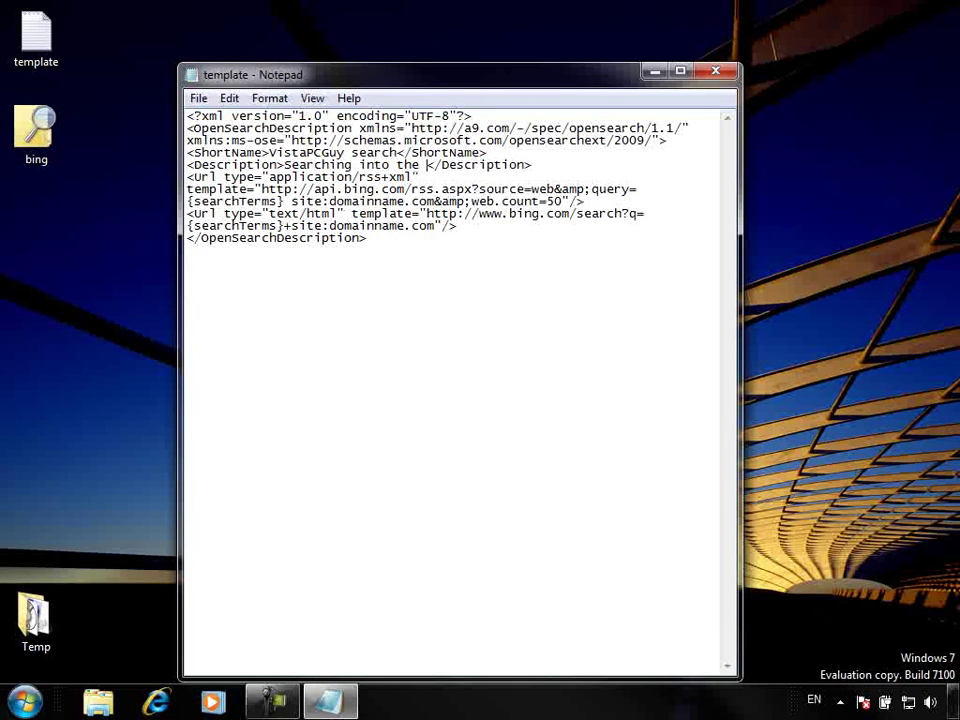
{"action": "type", "text": "ta"}
{"action": "key", "text": "BackSpace"}
{"action": "type", "text": "PCGuy "}
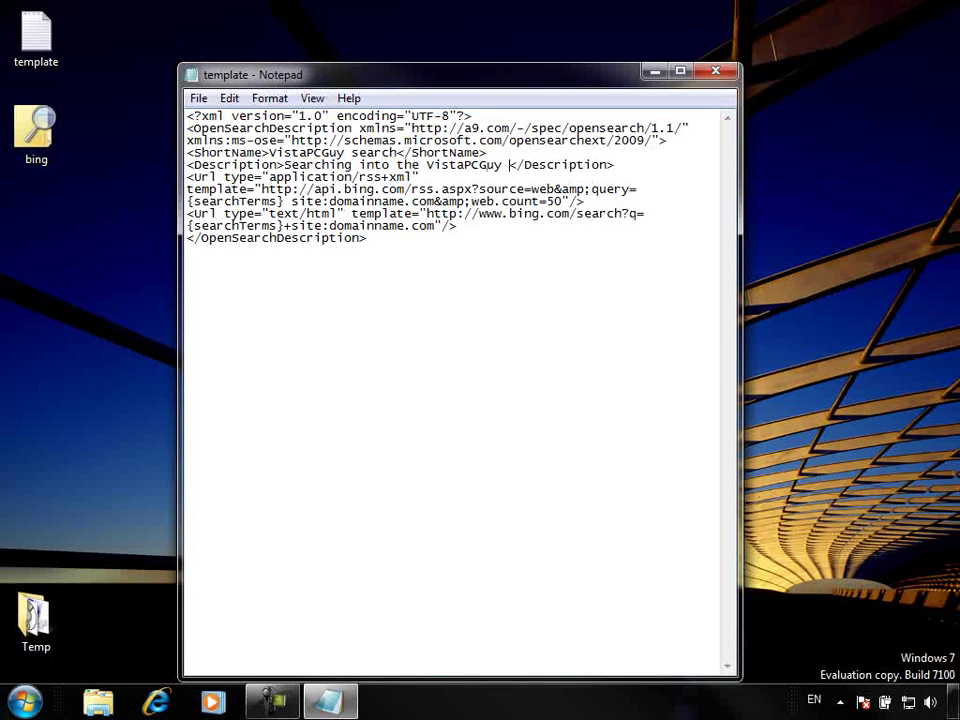
{"action": "type", "text": "site"}
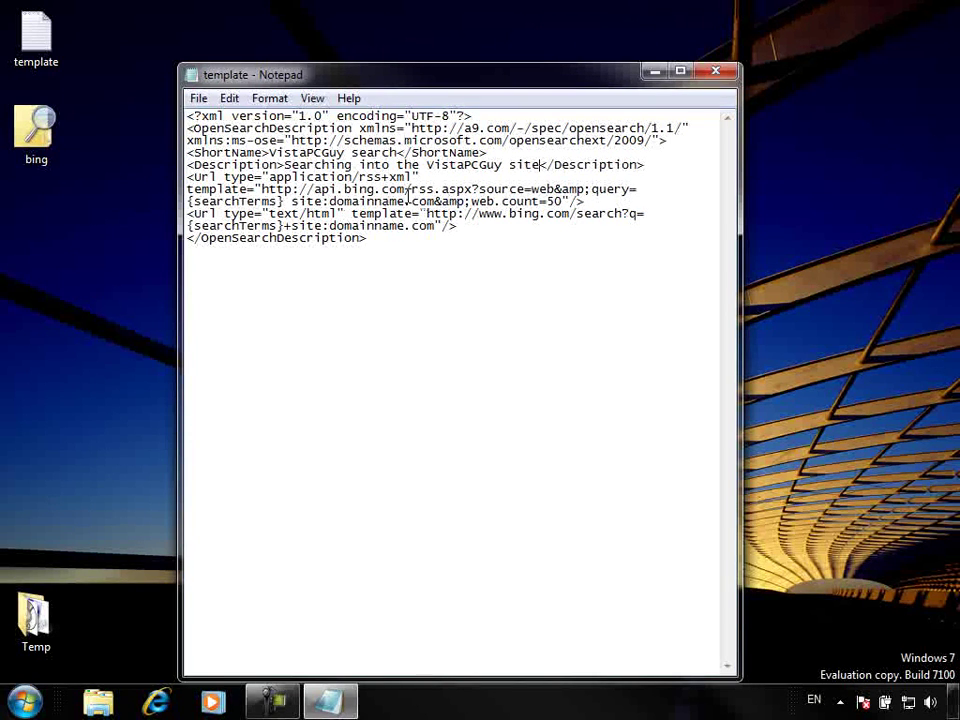
Replace domainname.com with vistapcguy.net in both the RSS and HTML Url templates.
{"action": "left_click_drag", "start_coordinate": [405, 201], "coordinate": [345, 201]}
{"action": "left_click_drag", "start_coordinate": [428, 201], "coordinate": [345, 214]}
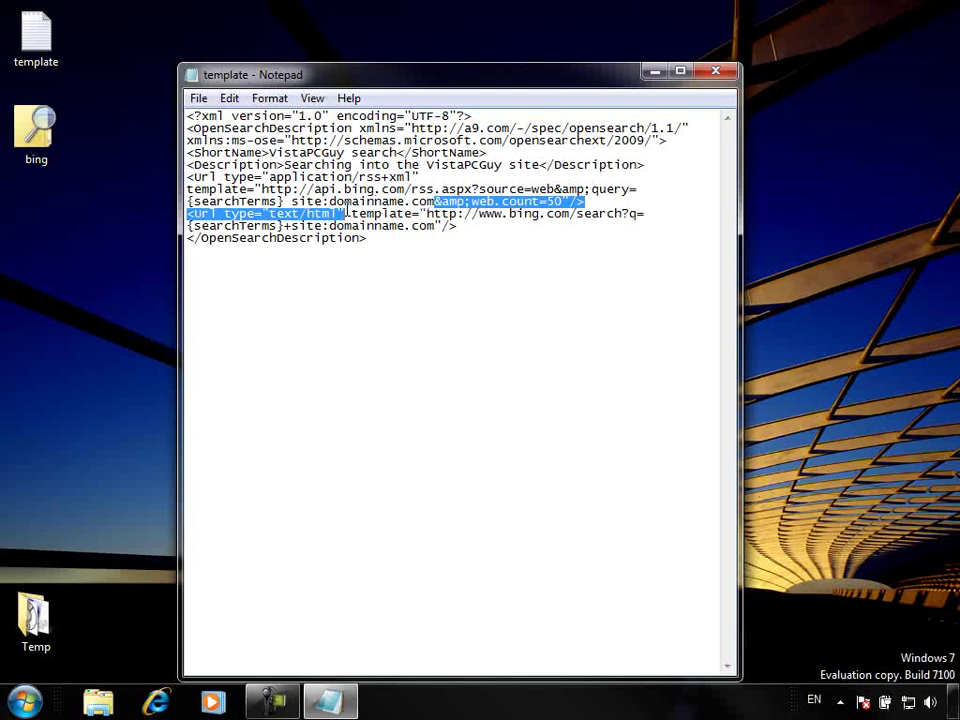
{"action": "left_click_drag", "start_coordinate": [435, 201], "coordinate": [329, 202]}
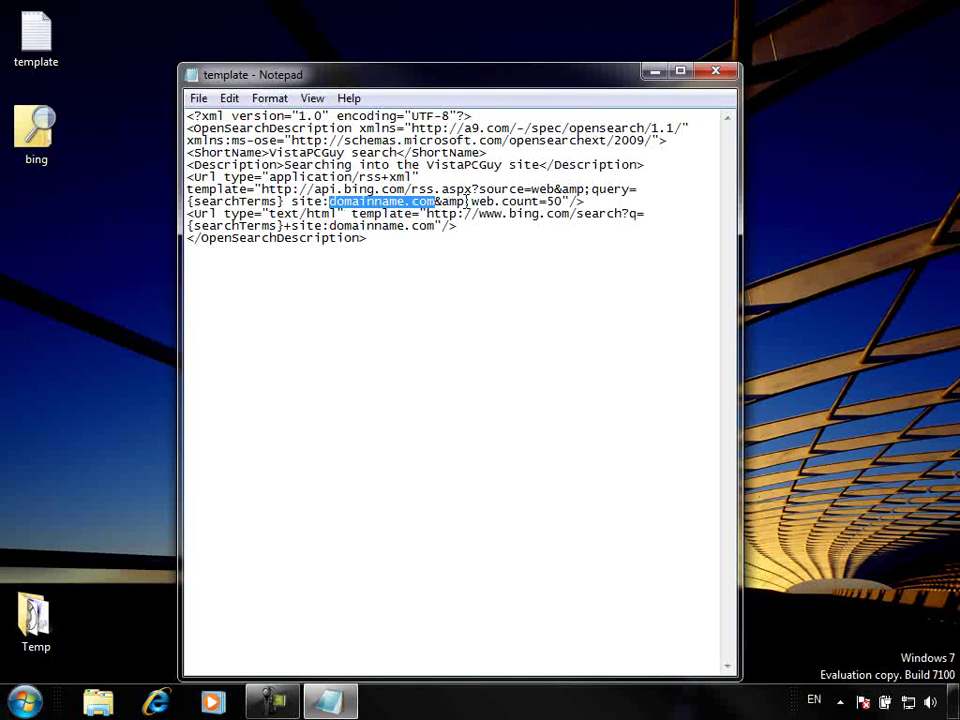
{"action": "type", "text": "vista"}
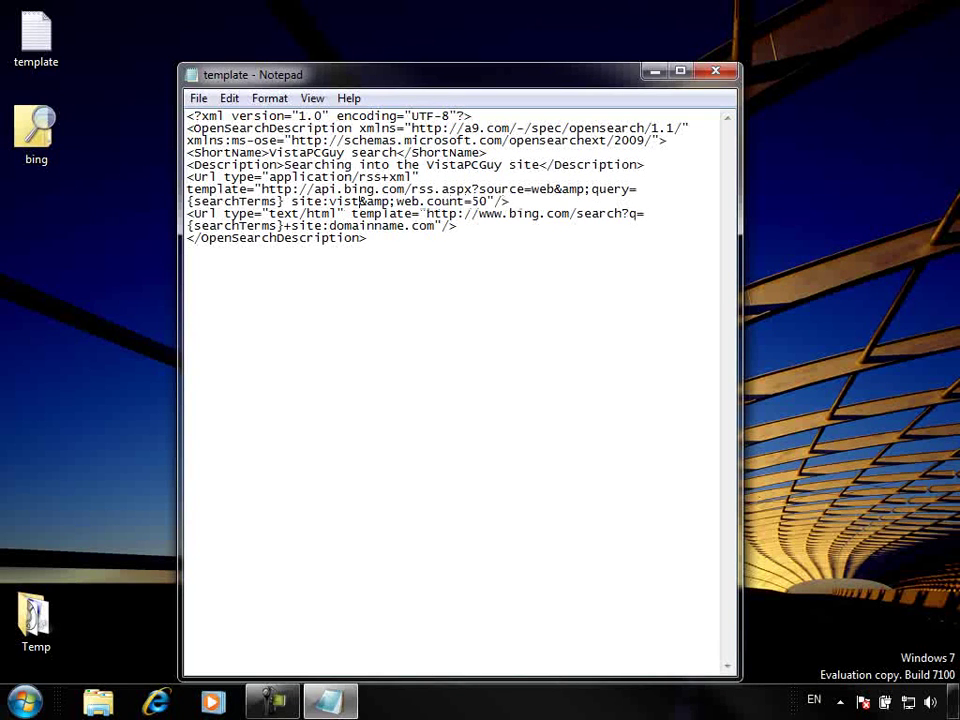
{"action": "type", "text": "pc"}
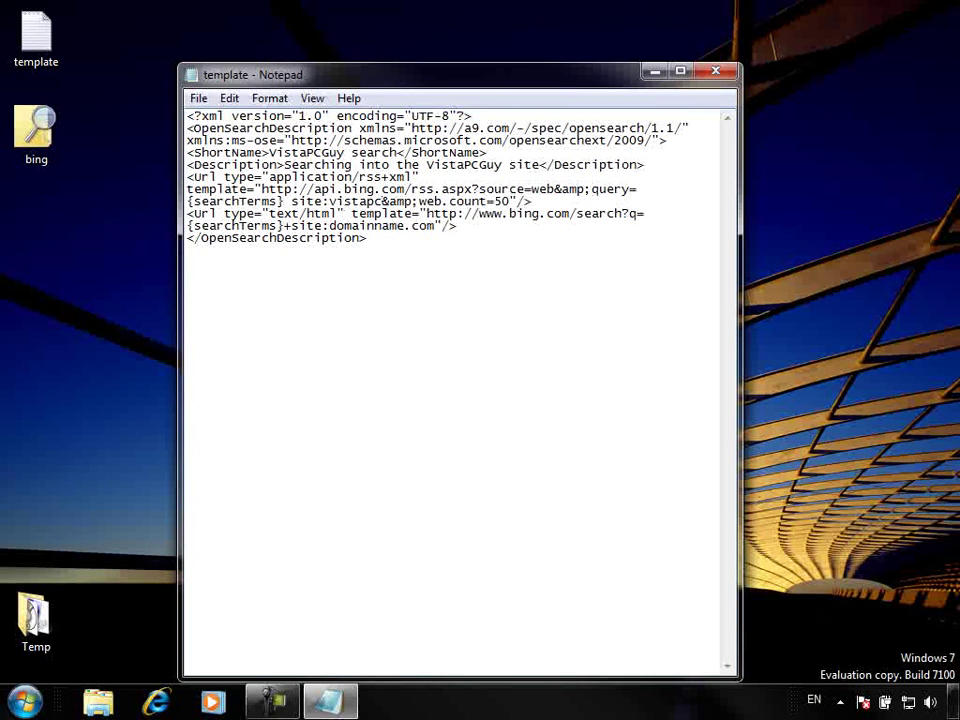
{"action": "type", "text": "guy"}
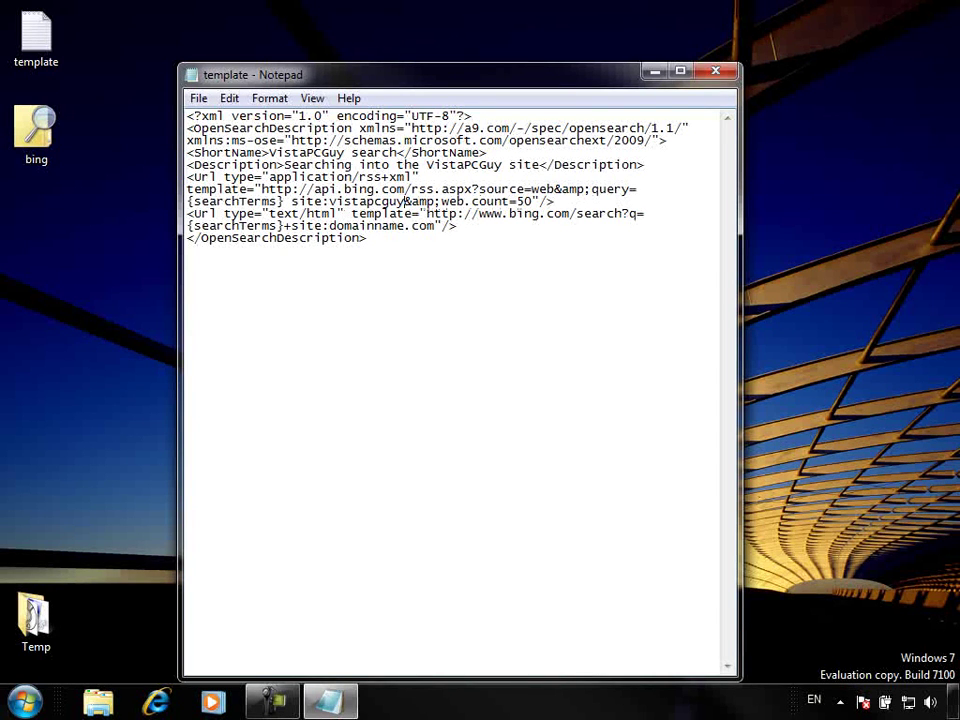
{"action": "type", "text": ".net"}
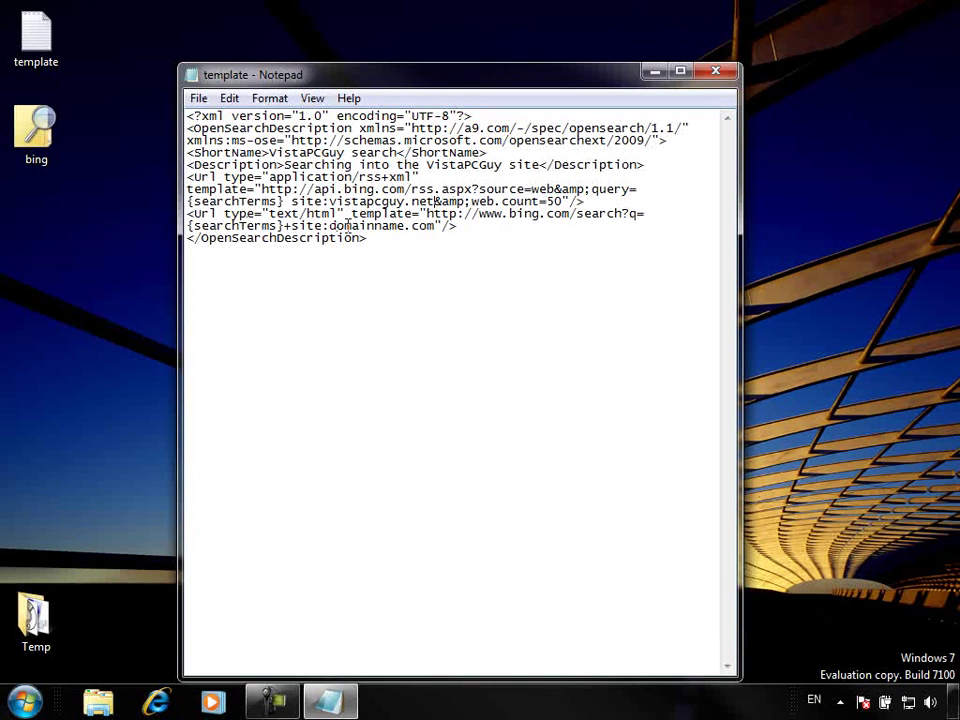
{"action": "left_click_drag", "start_coordinate": [330, 228], "coordinate": [433, 232]}
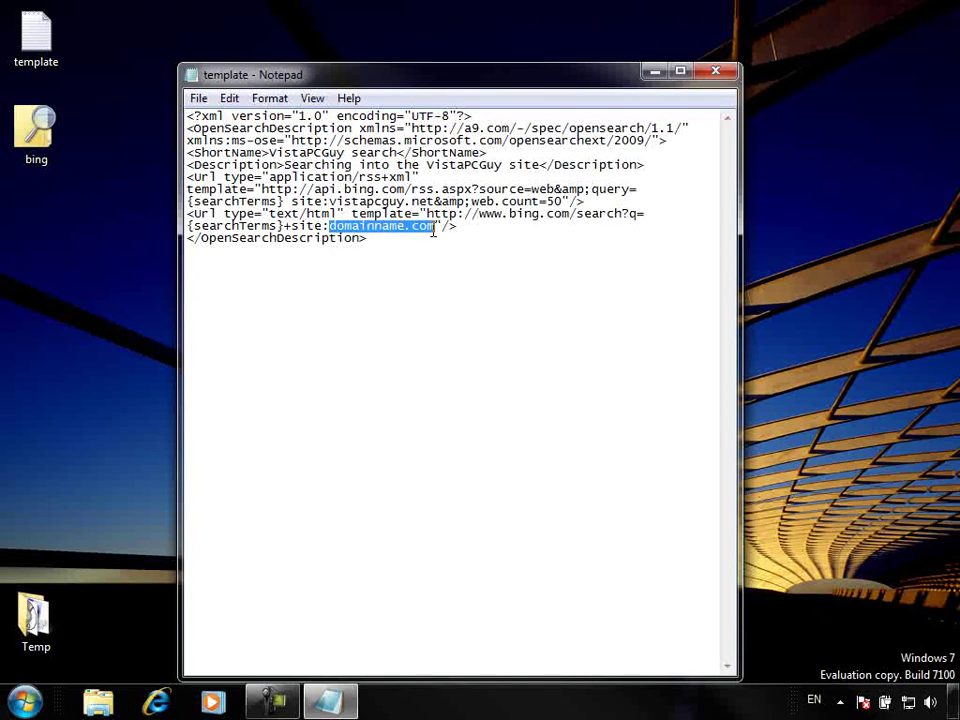
{"action": "type", "text": "vistapcguy"}
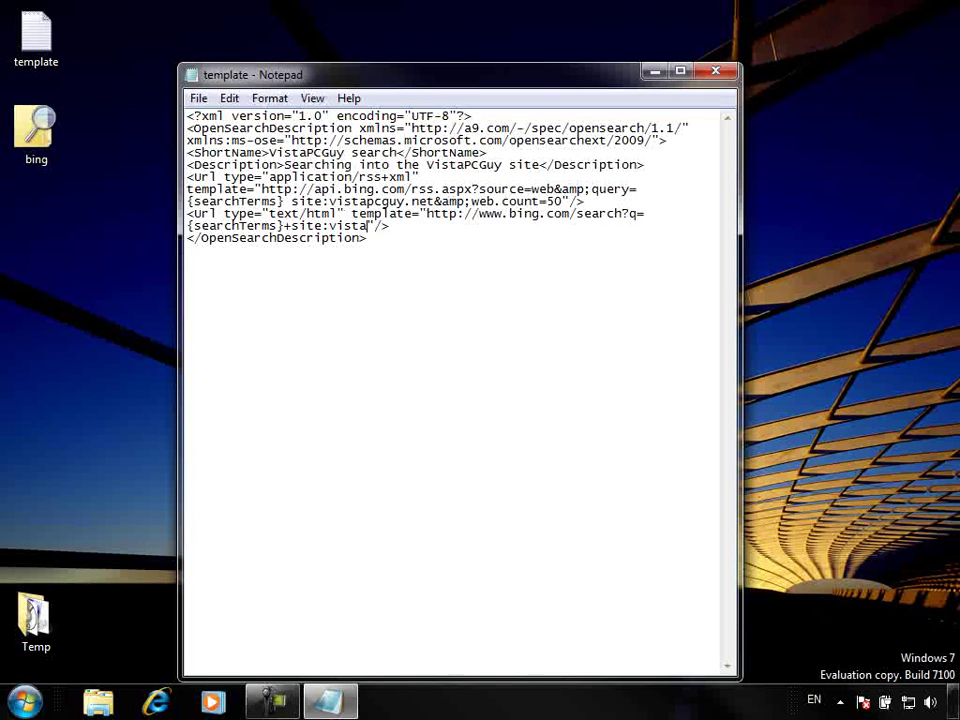
{"action": "type", "text": ".net"}
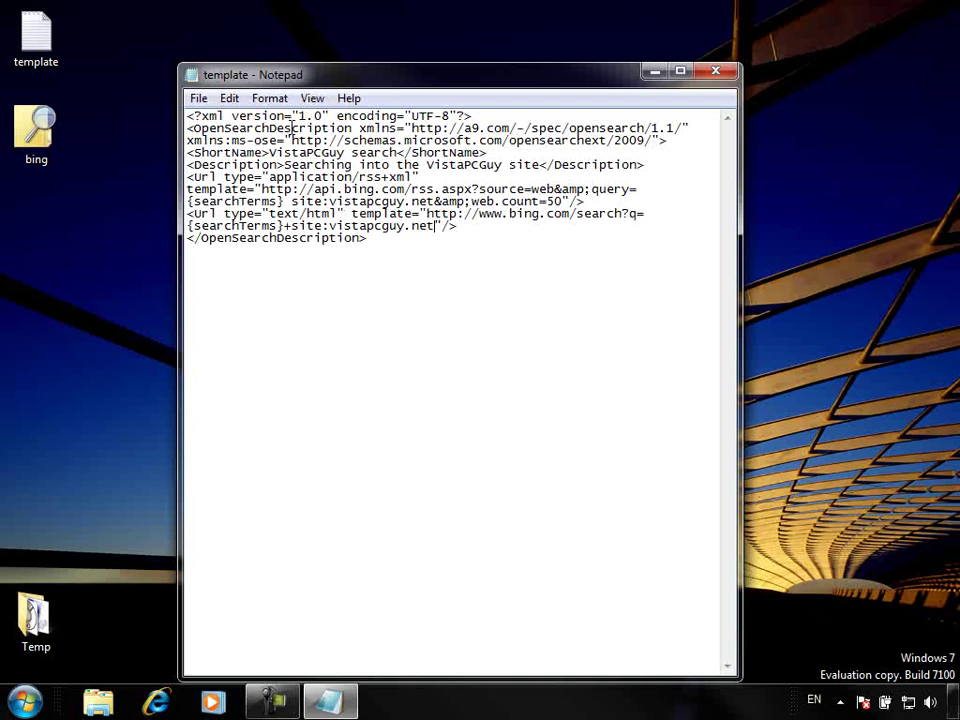
{"action": "left_click", "coordinate": [199, 99]}
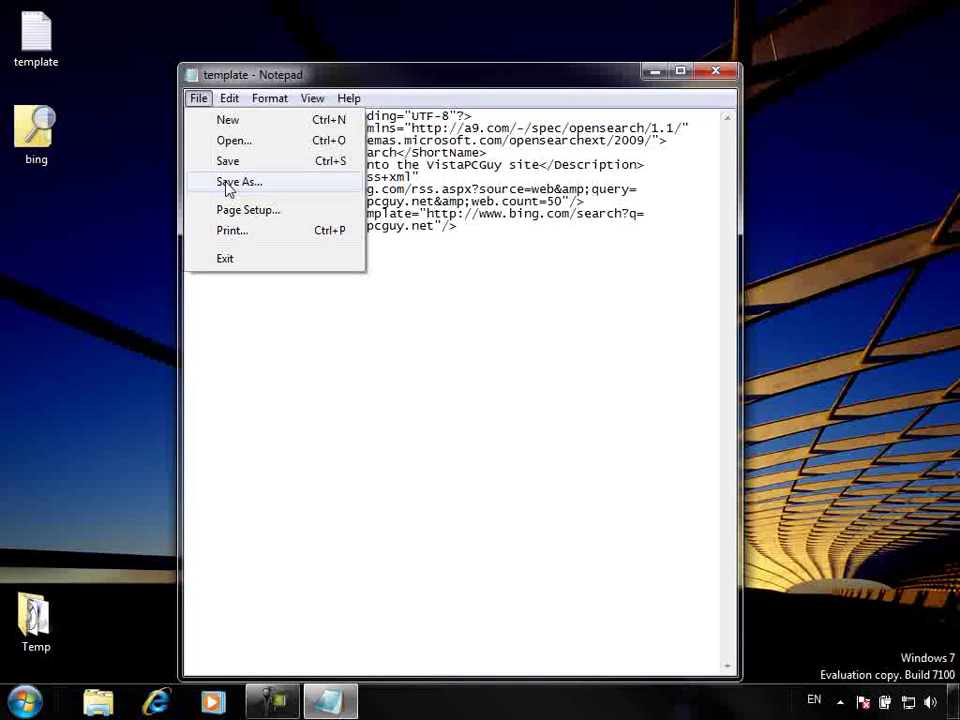
Save the file to the Desktop as 'vistapcguy search.osdx' with type All Files.
{"action": "left_click", "coordinate": [228, 186]}
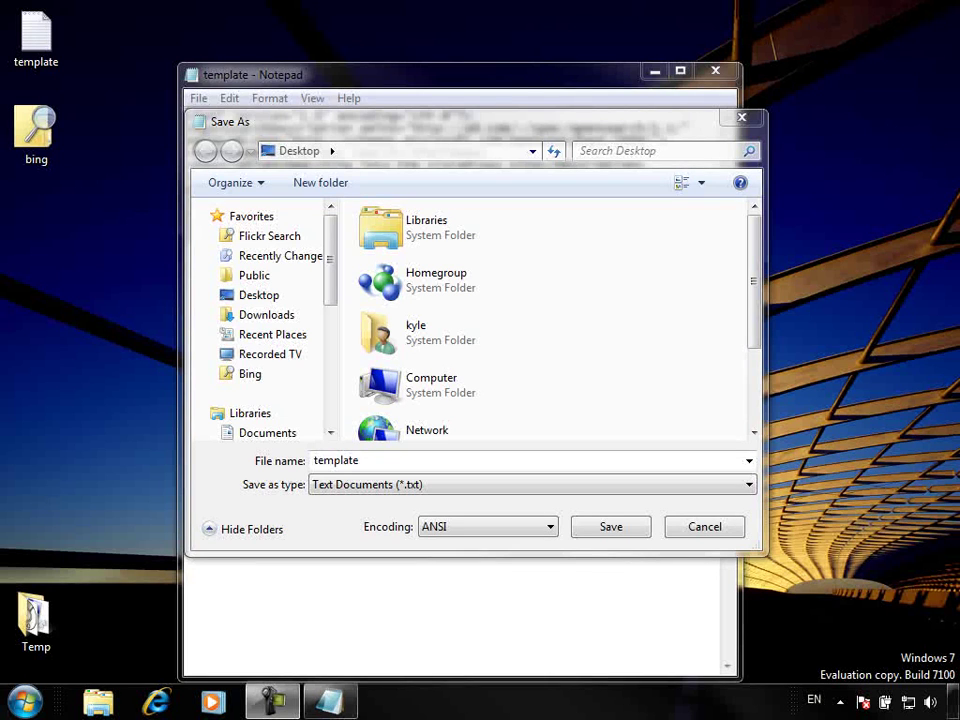
{"action": "left_click", "coordinate": [426, 485]}
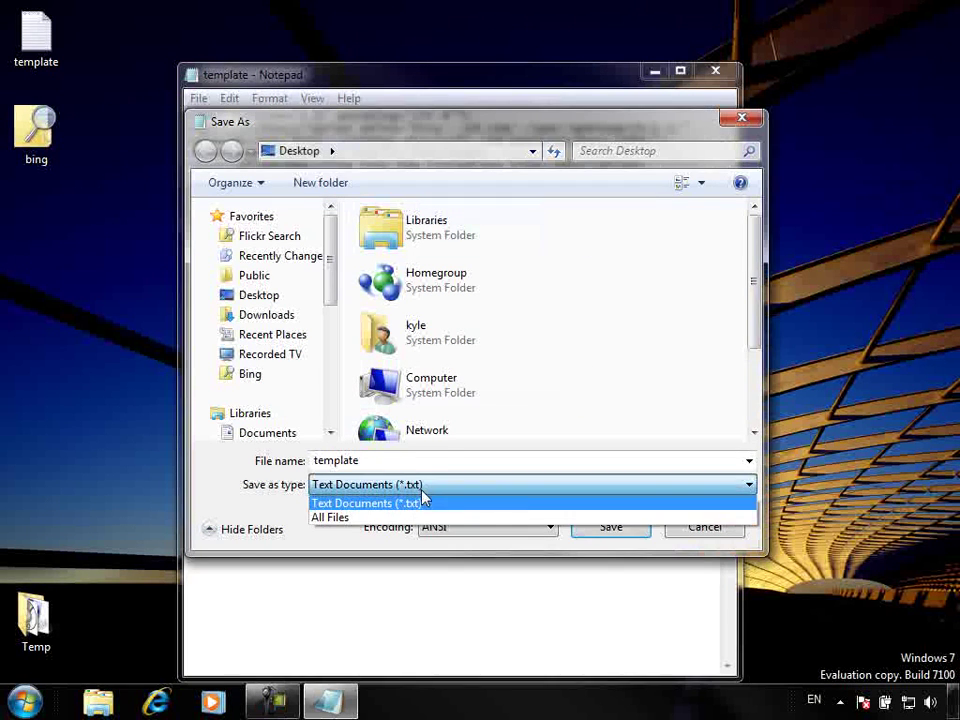
{"action": "left_click", "coordinate": [364, 517]}
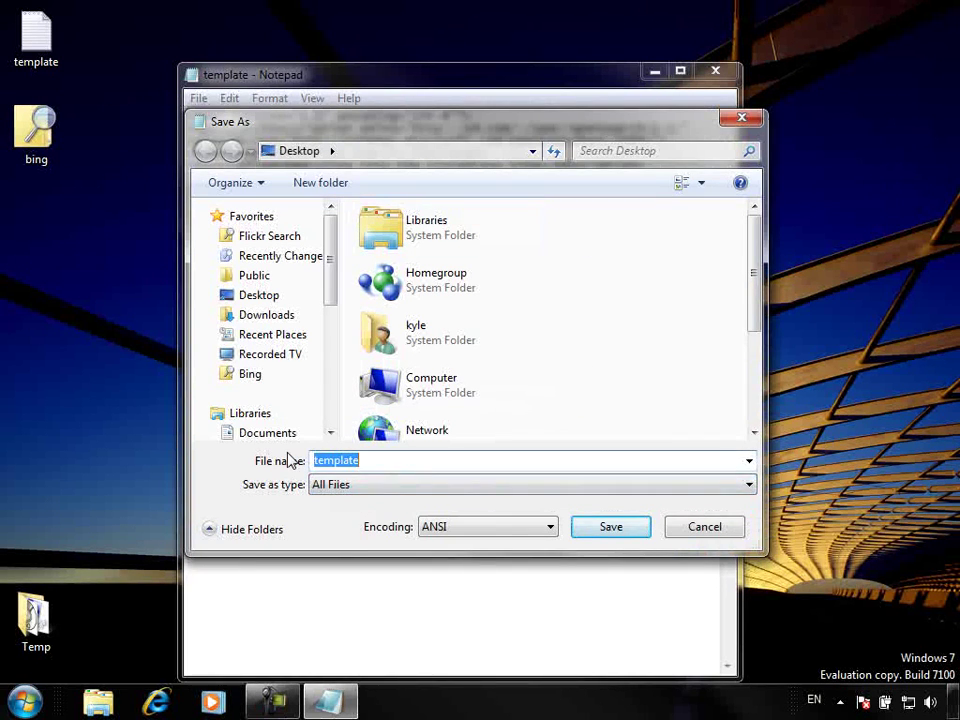
{"action": "type", "text": "vistpocguy"}
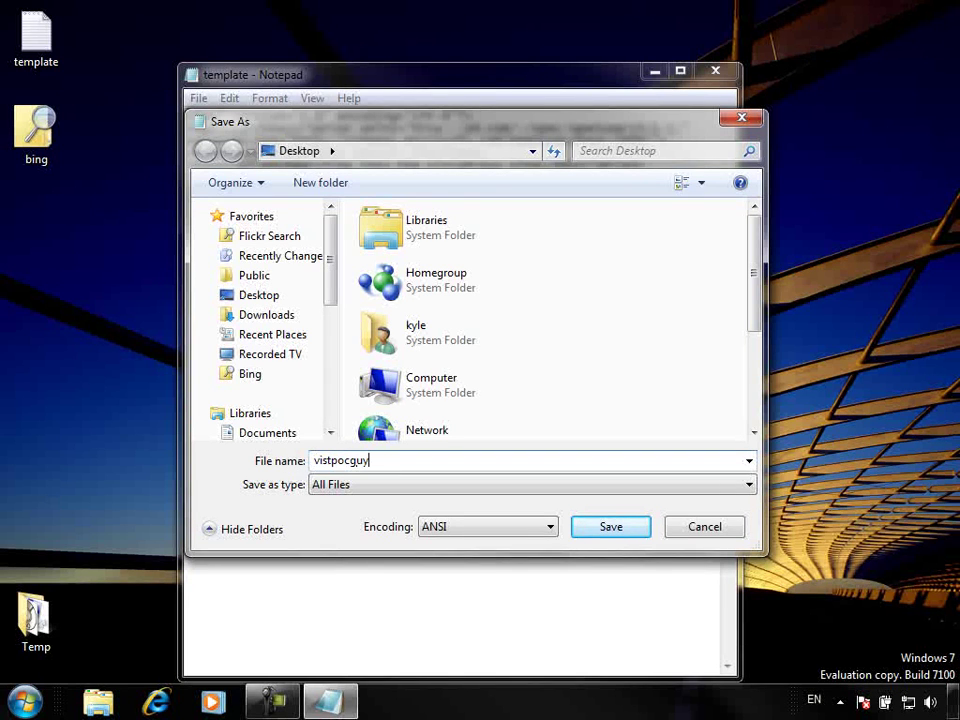
{"action": "key", "text": "BackSpace"}
{"action": "key", "text": "BackSpace"}
{"action": "key", "text": "BackSpace"}
{"action": "key", "text": "BackSpace"}
{"action": "key", "text": "BackSpace"}
{"action": "key", "text": "BackSpace"}
{"action": "type", "text": "apcguy search.osdx"}
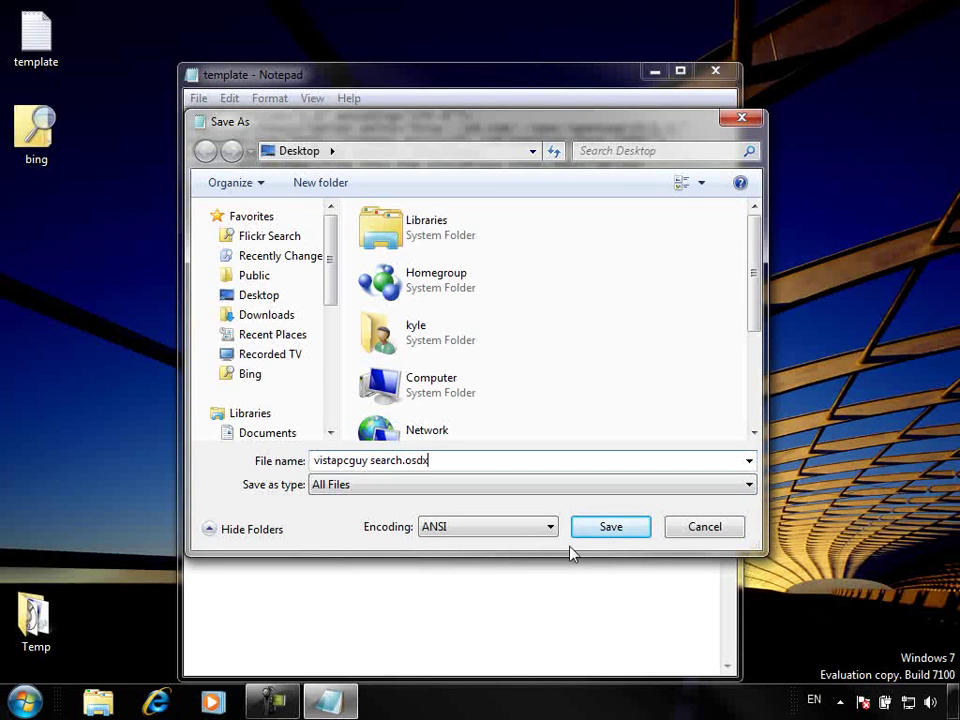
{"action": "left_click", "coordinate": [619, 528]}
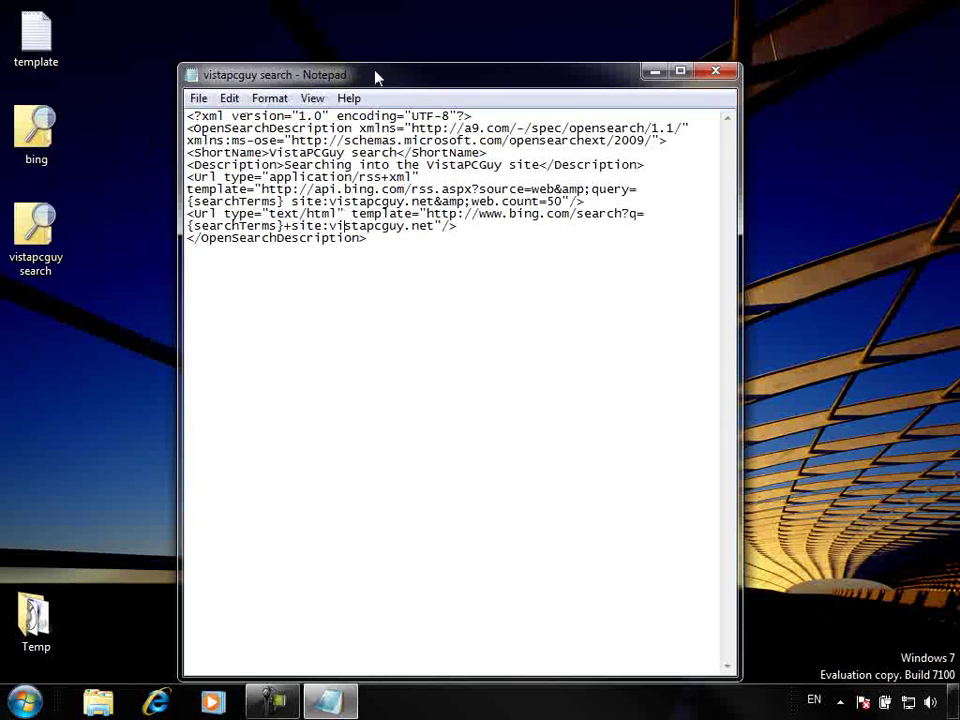
Install the vistapcguy search.osdx connector by opening it and confirming Add.
{"action": "left_click", "coordinate": [37, 236]}
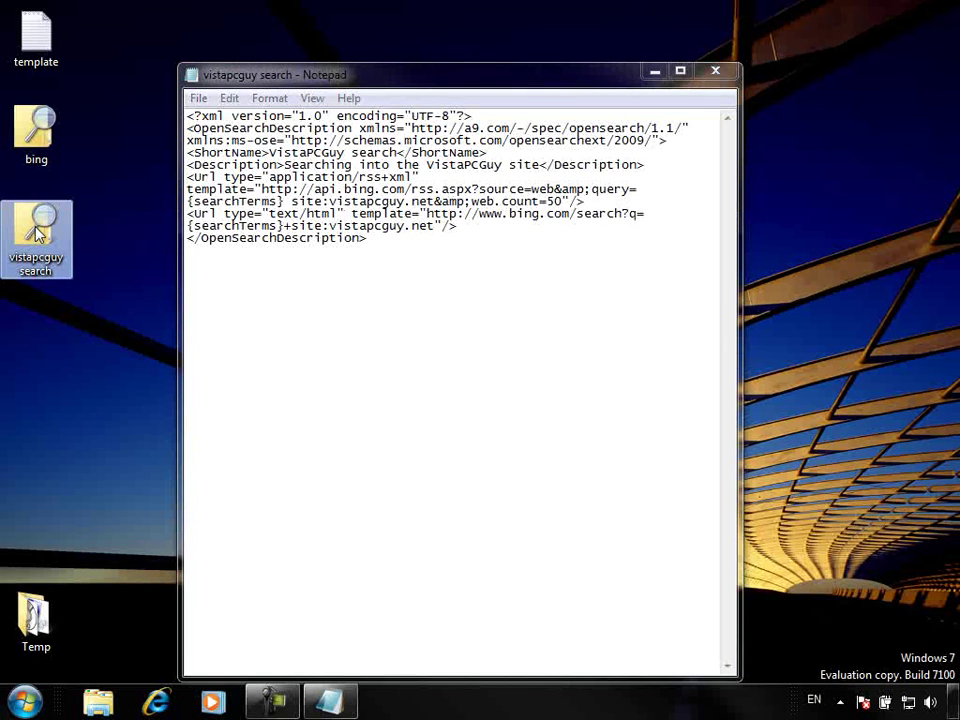
{"action": "double_click", "coordinate": [37, 233]}
{"action": "left_click", "coordinate": [530, 370]}
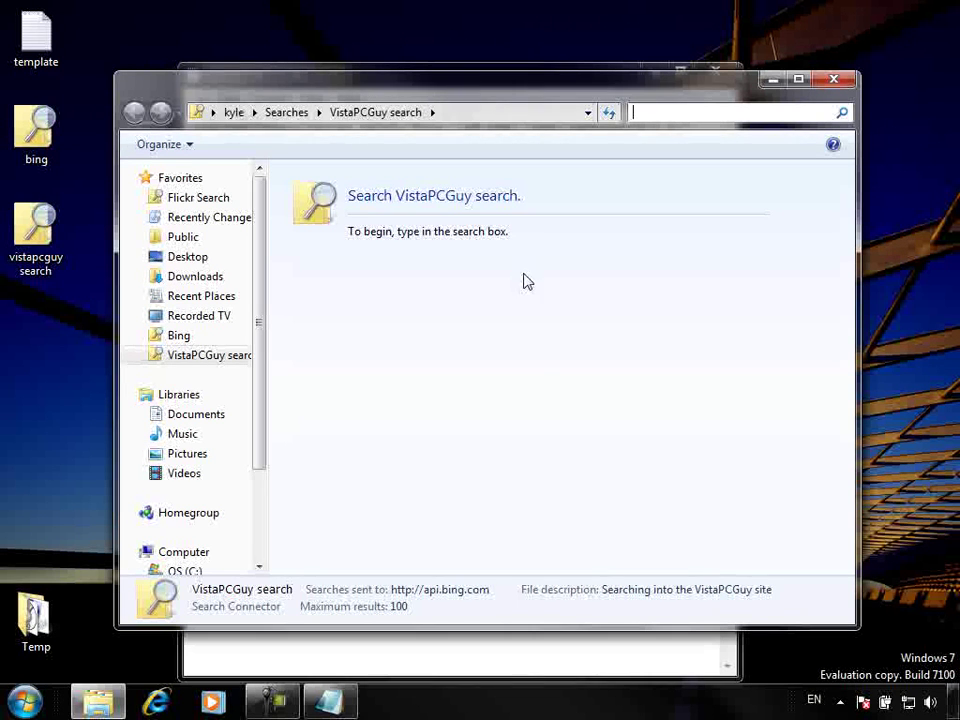
{"action": "left_click_drag", "start_coordinate": [547, 92], "coordinate": [565, 78]}
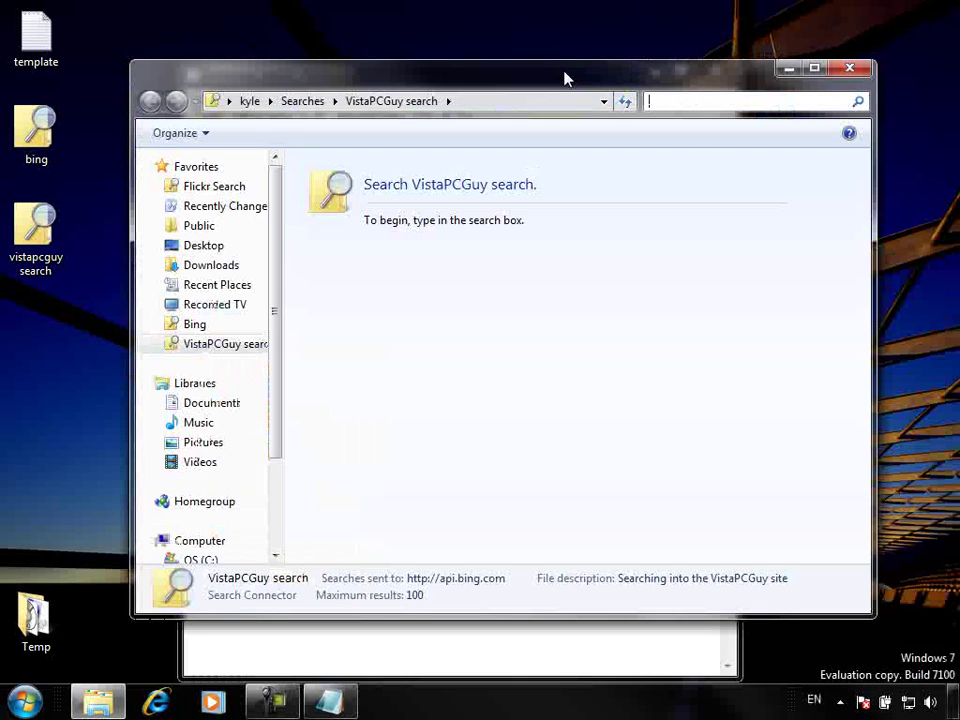
Search 'videos' with the VistaPCGuy connector, scroll the six vistapcguy.net results, then close that Explorer window.
{"action": "left_click", "coordinate": [691, 100]}
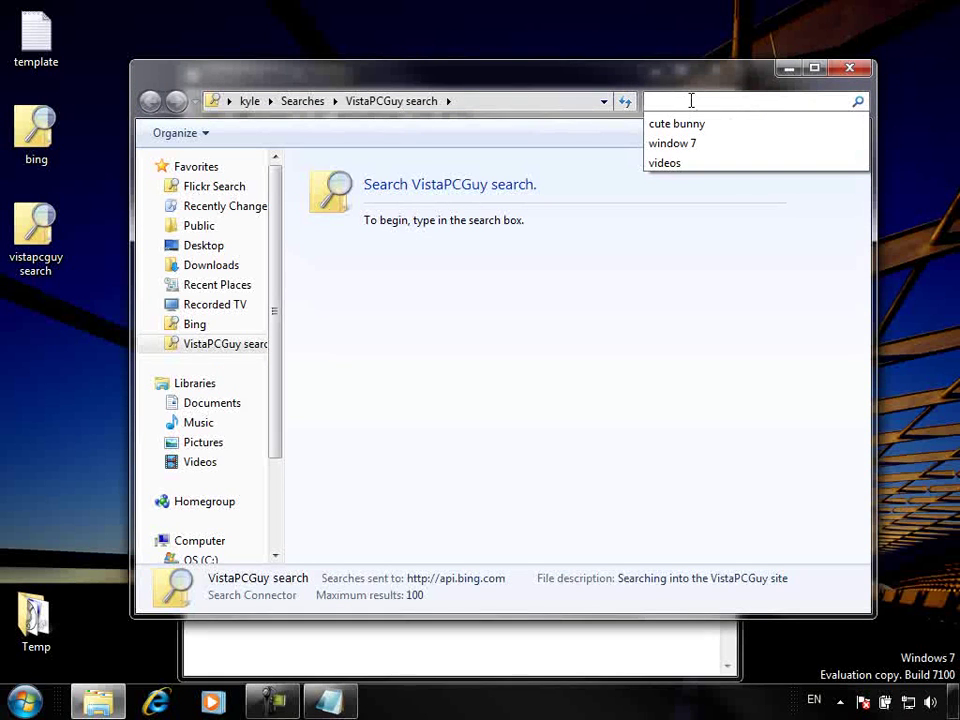
{"action": "type", "text": "videos"}
{"action": "key", "text": "Return"}
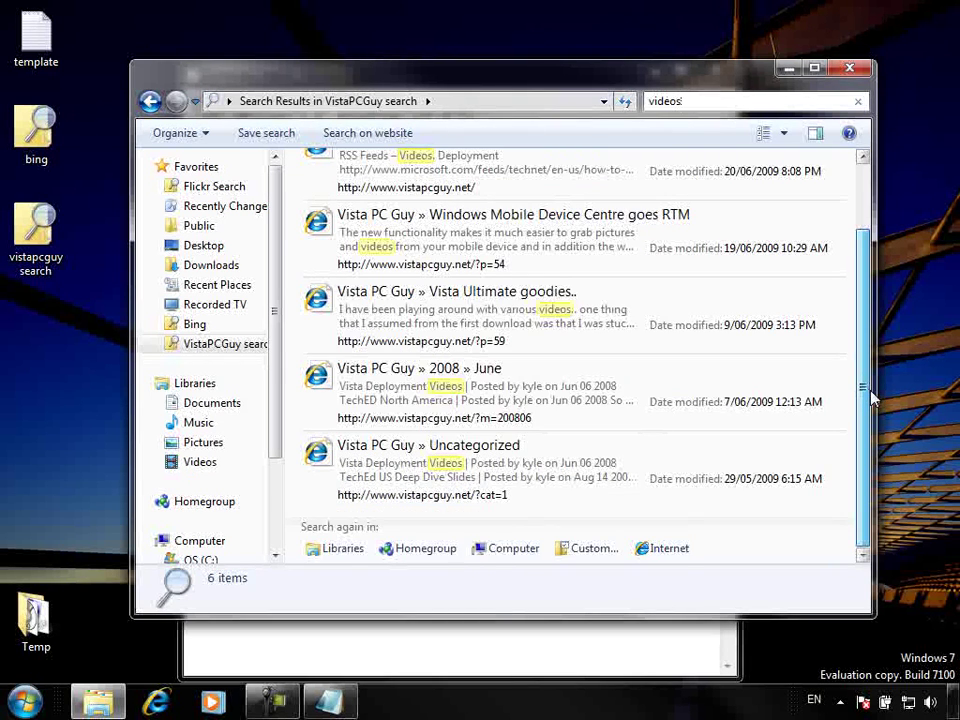
{"action": "left_click_drag", "start_coordinate": [870, 403], "coordinate": [889, 190]}
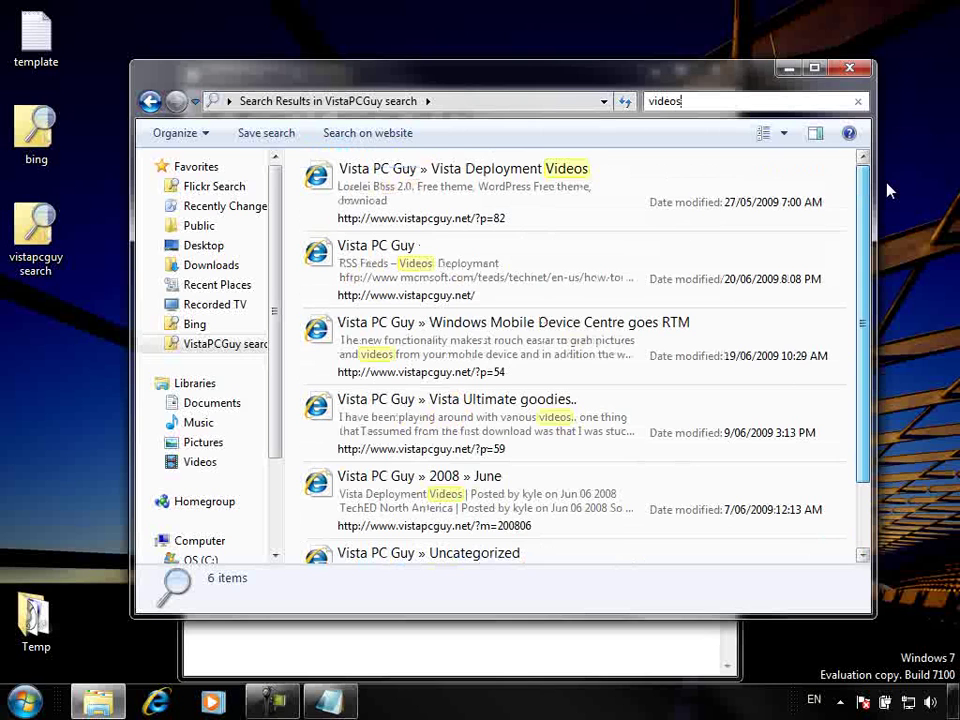
{"action": "left_click", "coordinate": [849, 68]}
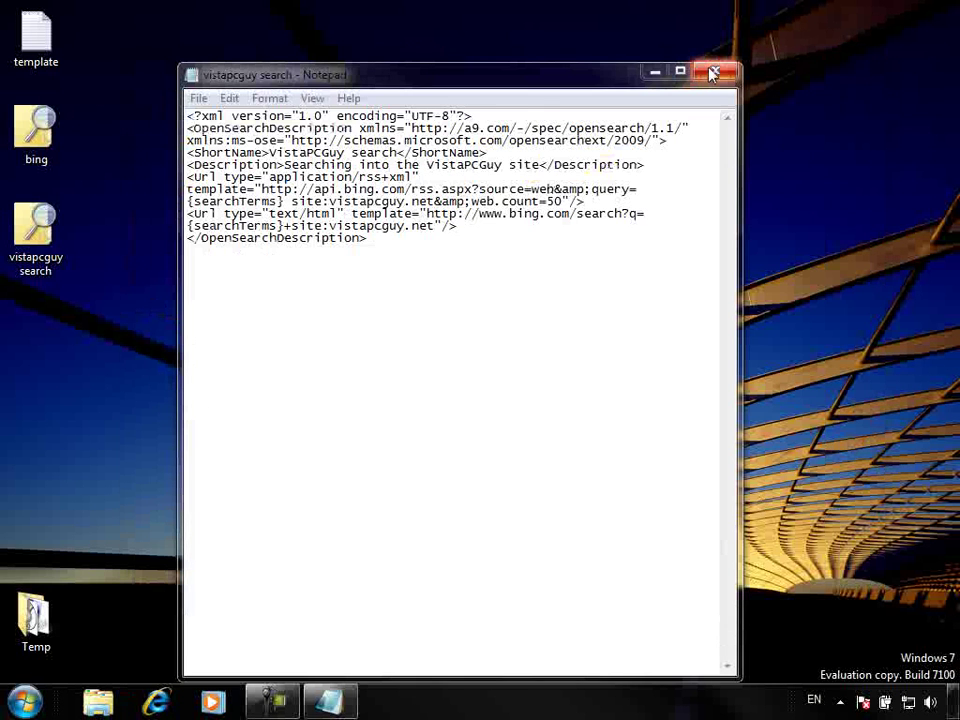